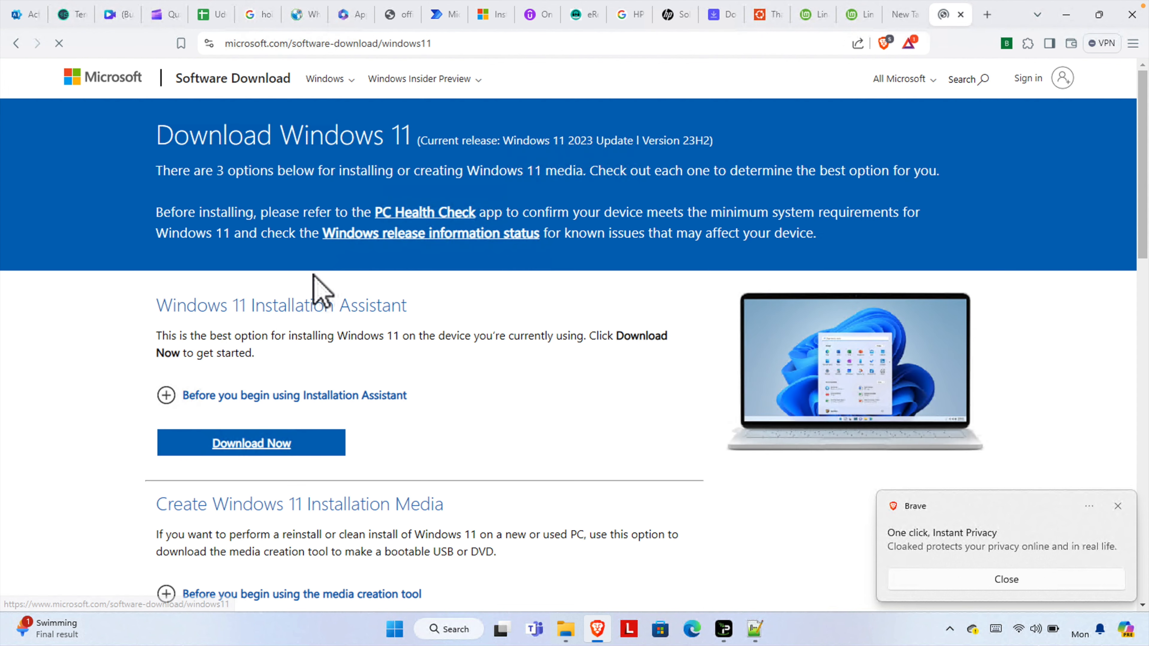
Choose the Windows 11 (multi-edition ISO for x64 devices) disk image download on the Windows 11 download page.
scroll(629, 322, down, 1)
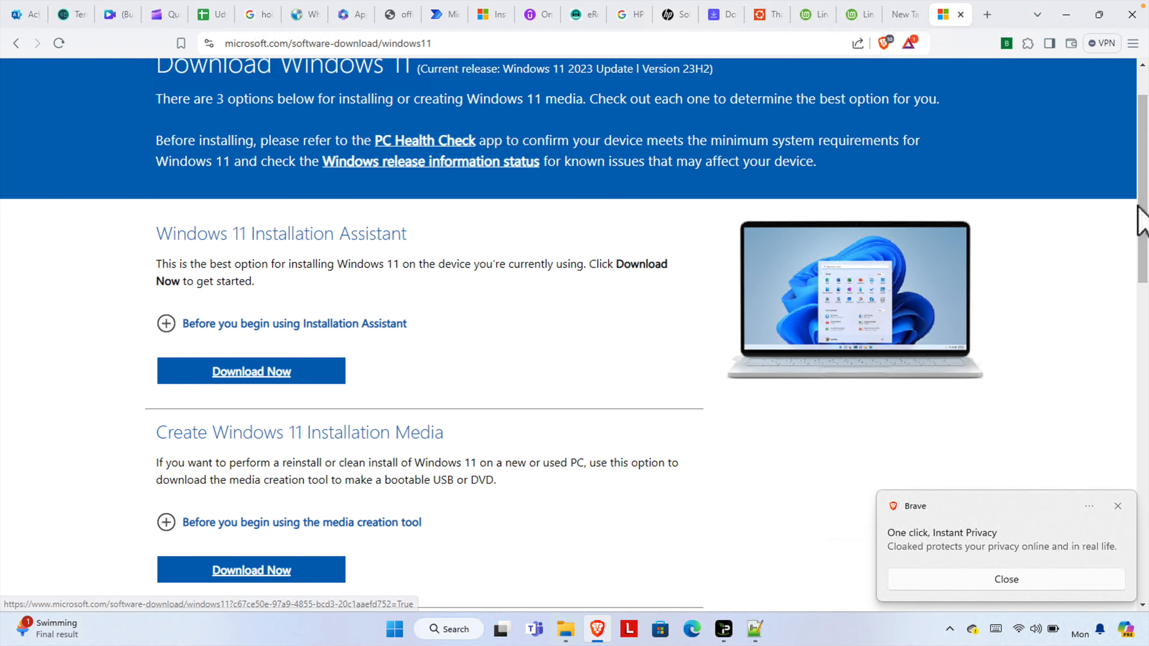
drag(1143, 193, 1128, 312)
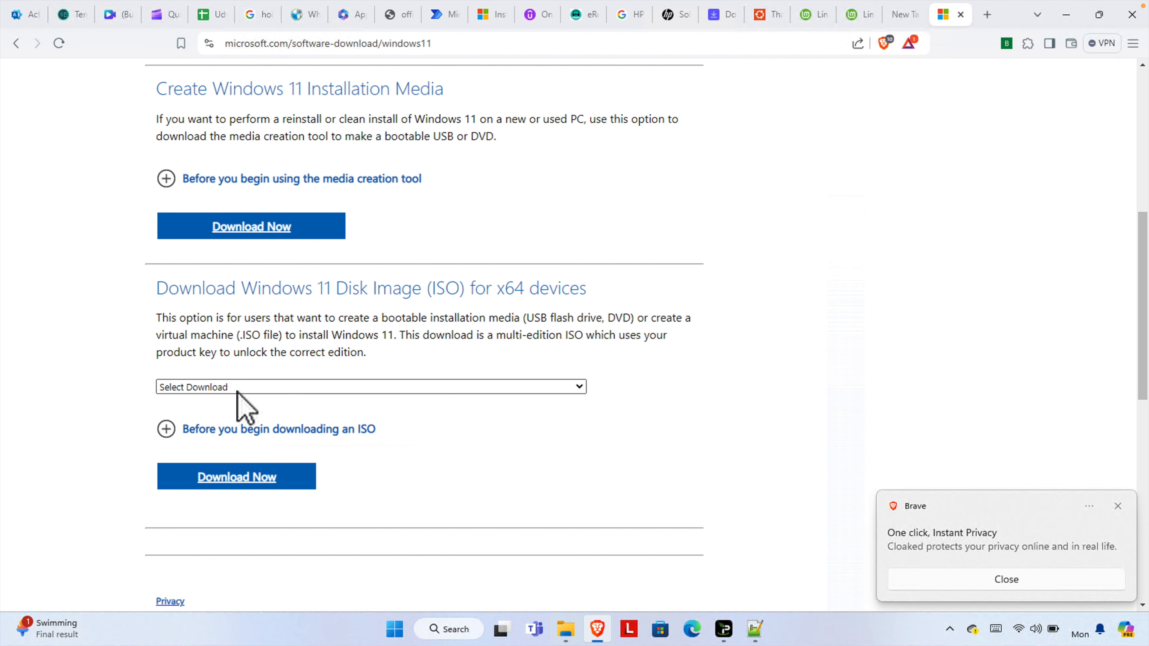
click(548, 392)
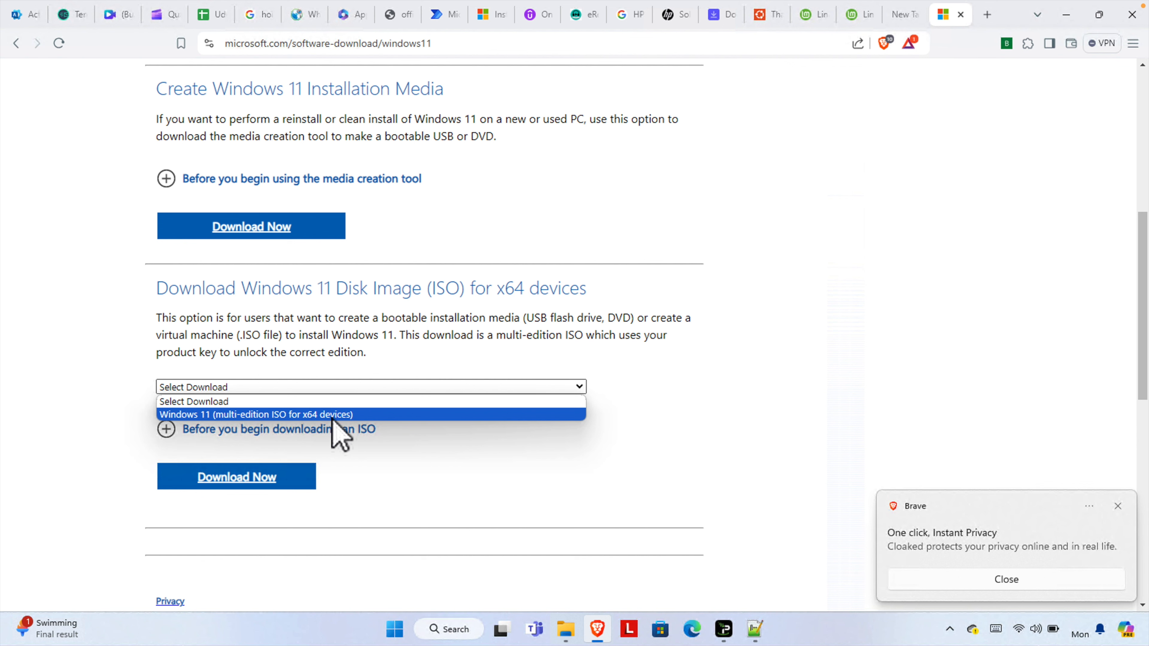
click(371, 415)
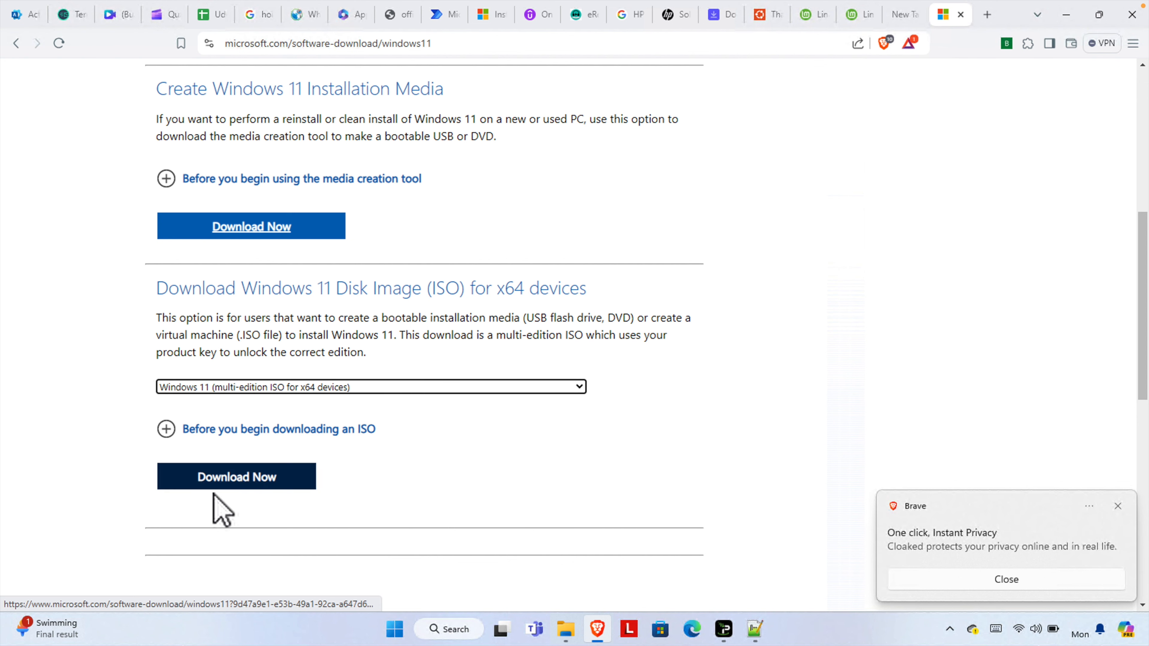
click(254, 483)
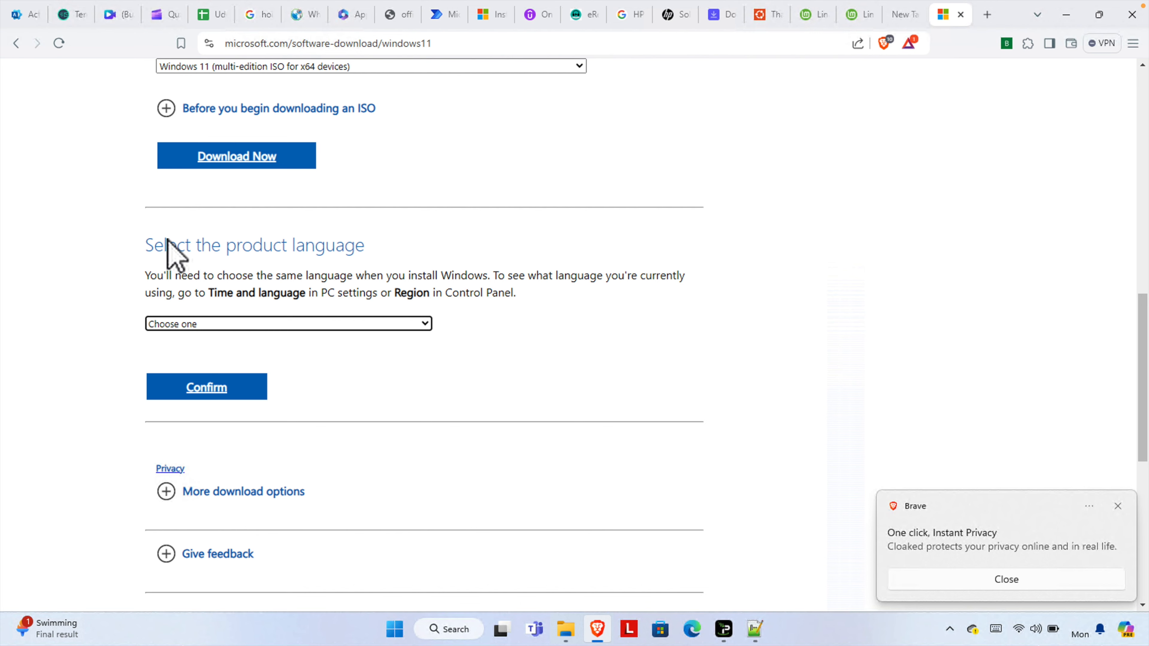
Select English (United States) as the product language and confirm it.
drag(141, 248, 367, 248)
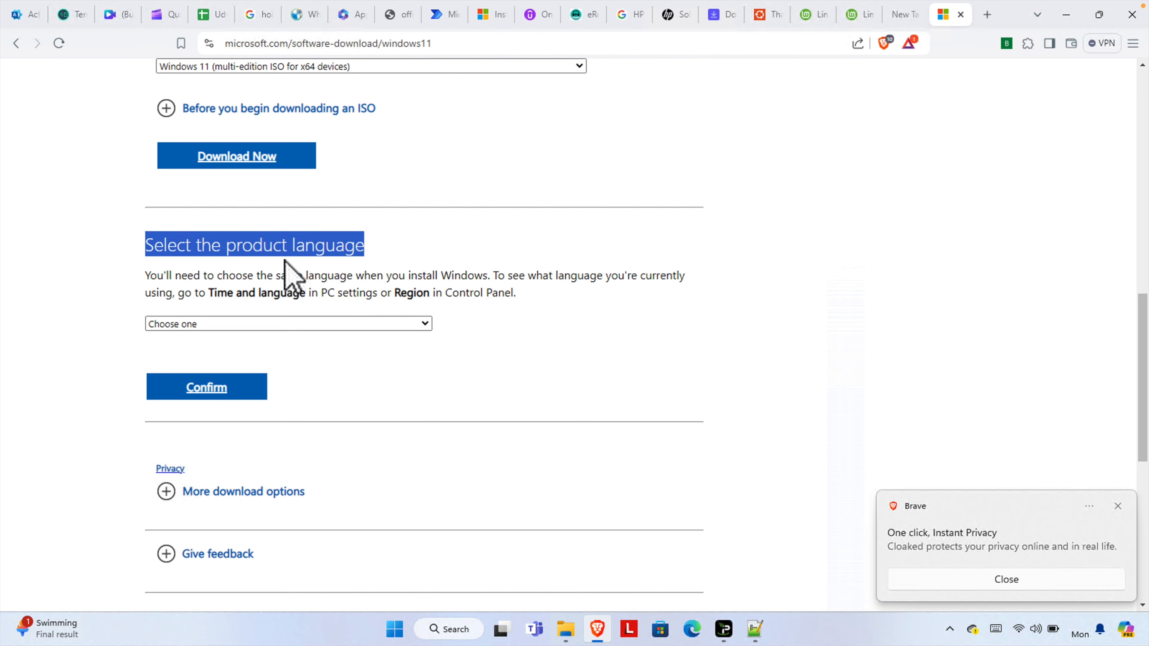
click(424, 324)
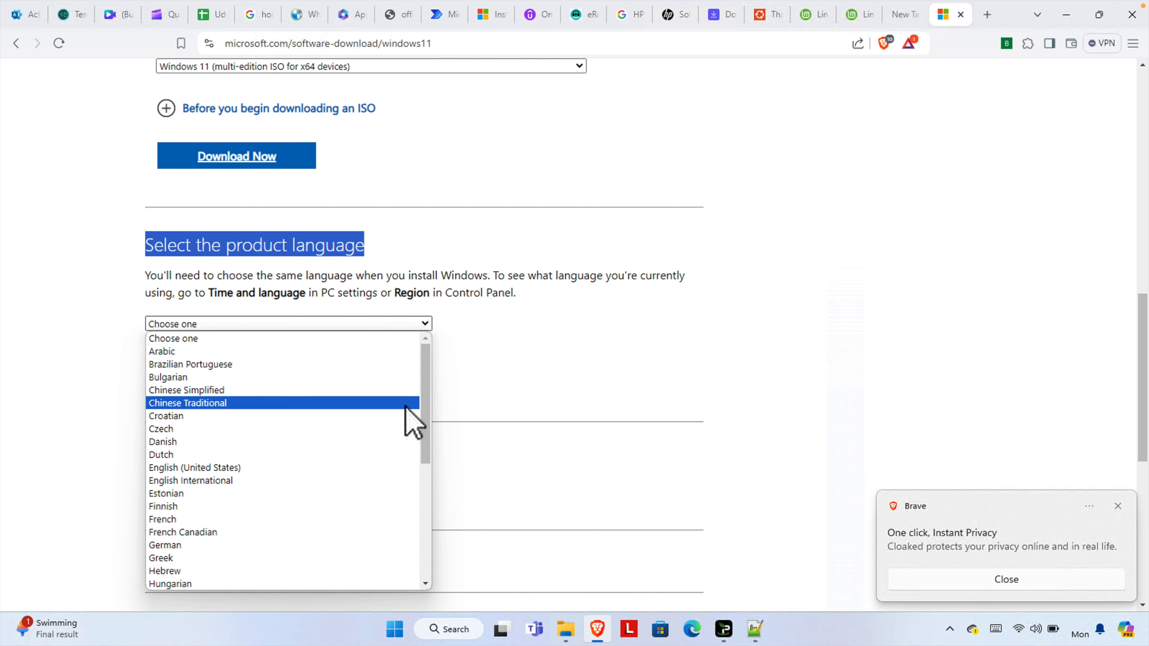
drag(423, 384, 424, 392)
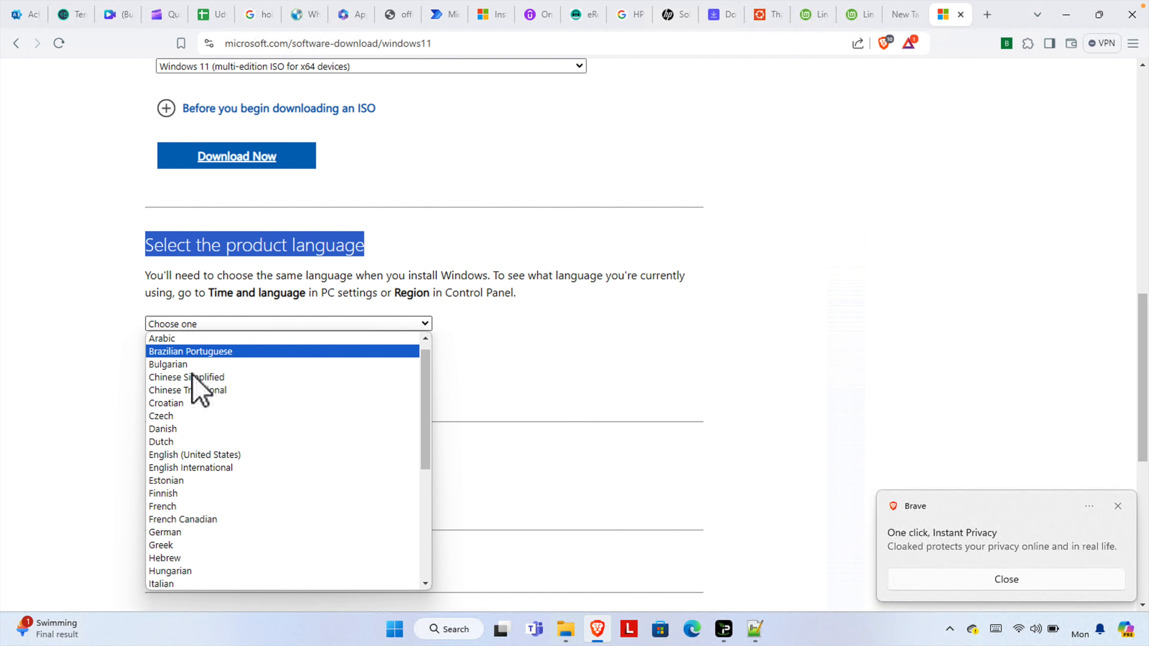
click(242, 456)
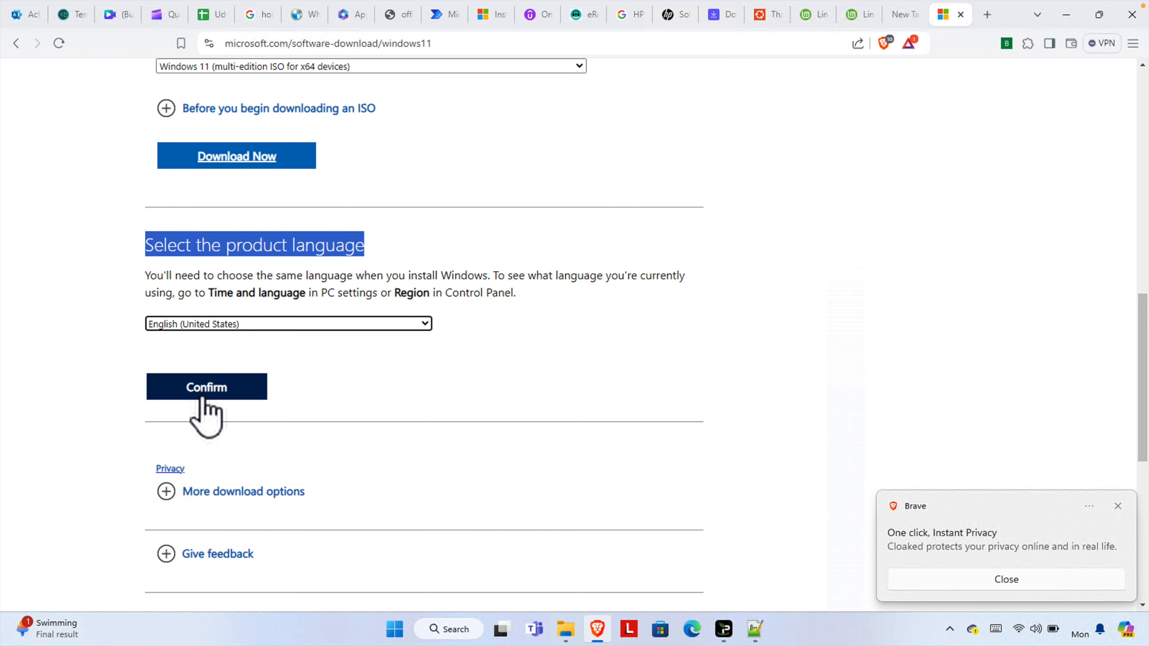
click(211, 387)
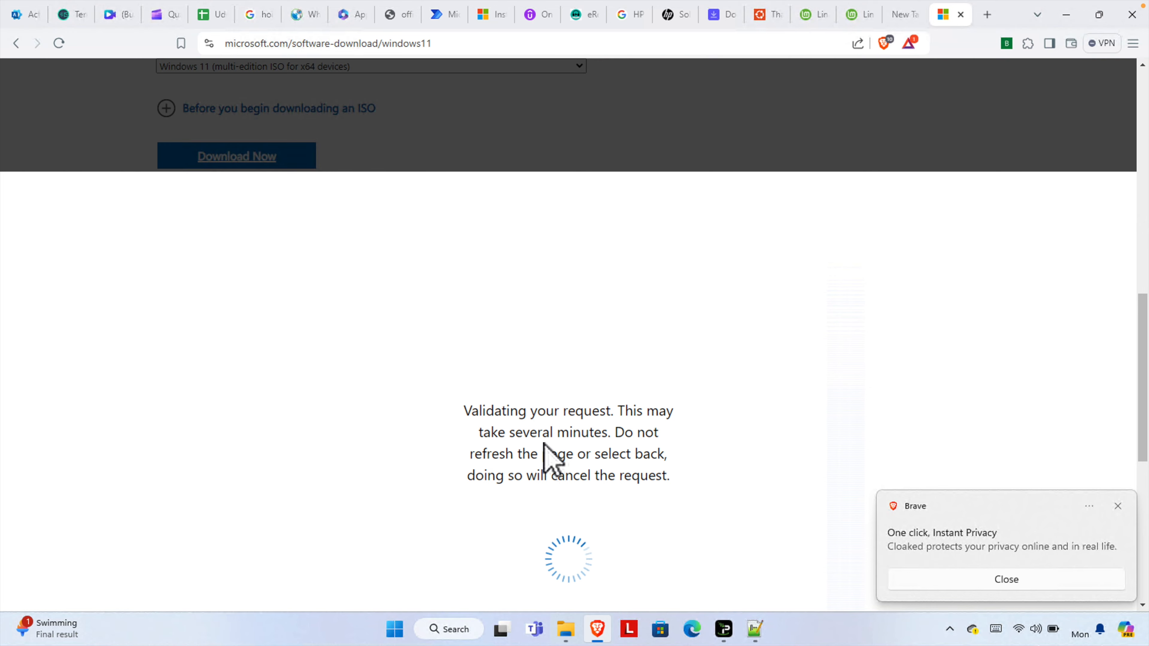
Start the 64-bit download and save the ISO to Downloads as Win11_23H2_English_x64v2 (2).iso.
drag(465, 411, 625, 412)
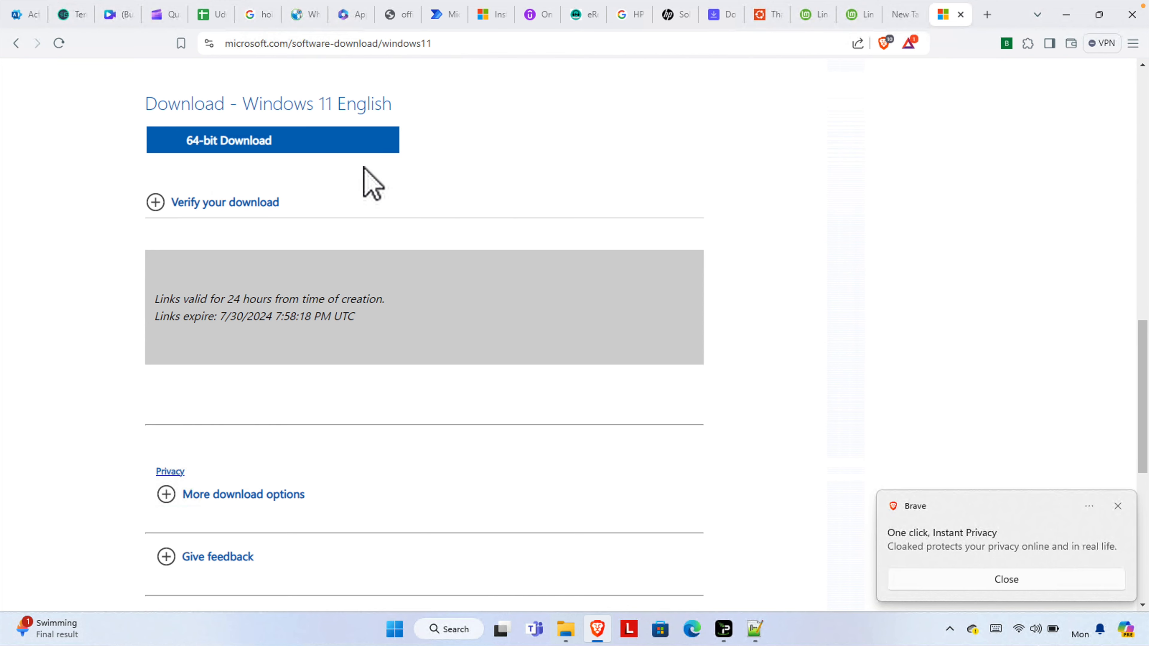
double_click(148, 107)
drag(249, 108, 413, 123)
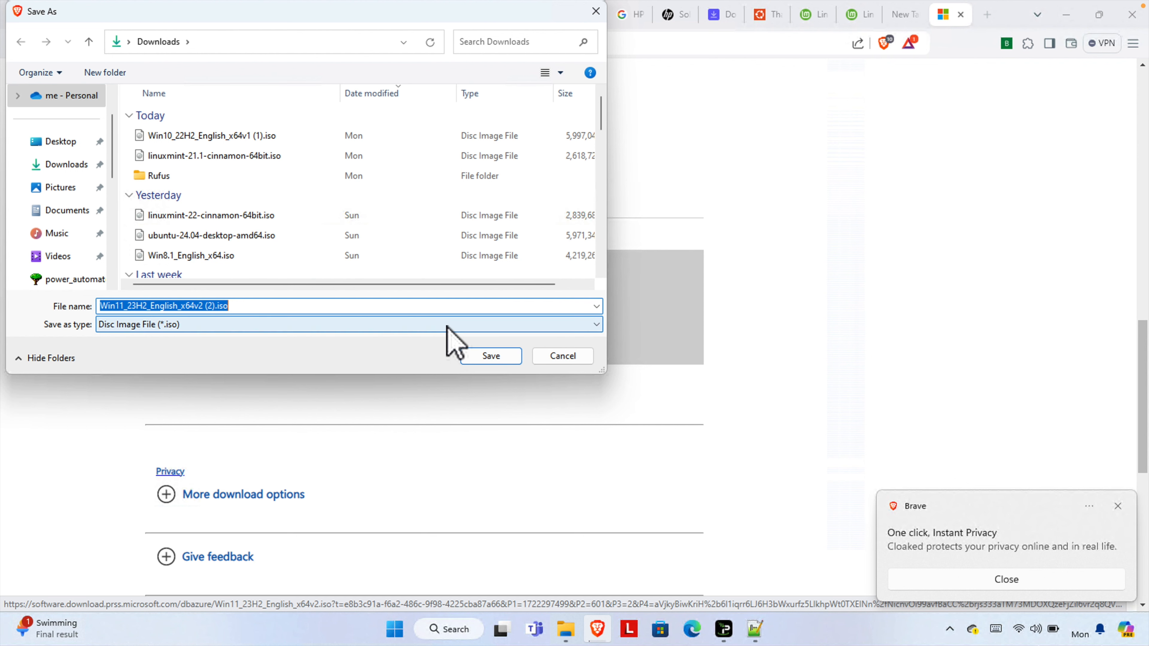
click(501, 360)
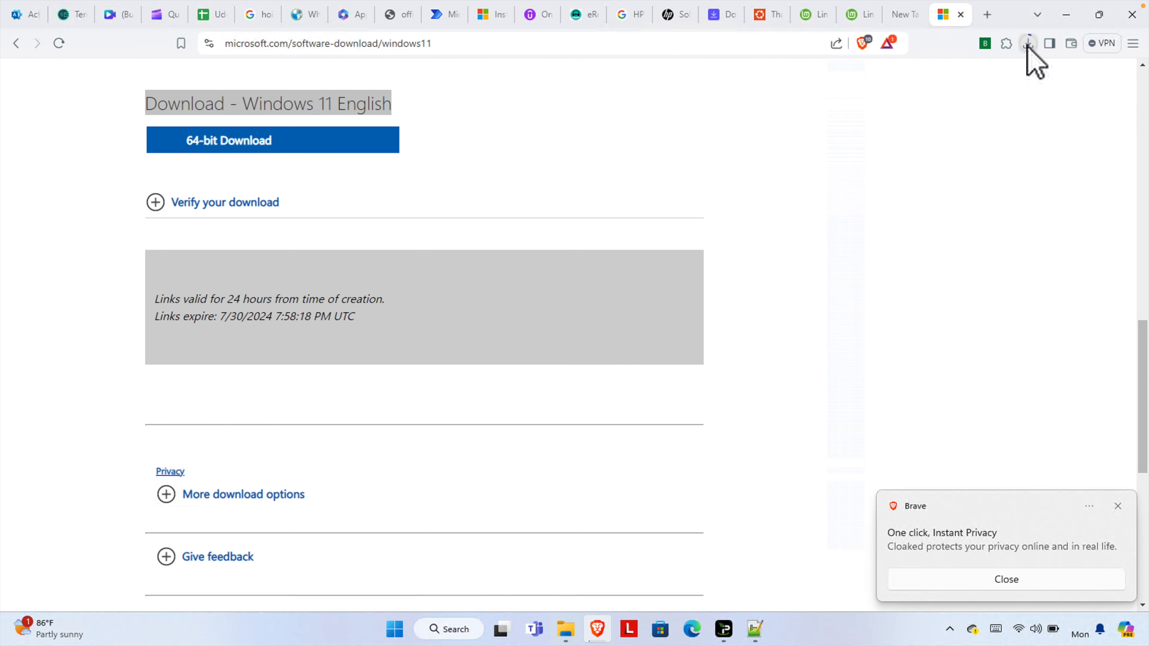
Open the browser's recent download history and show the downloading Windows 11 ISO in its folder.
click(1027, 44)
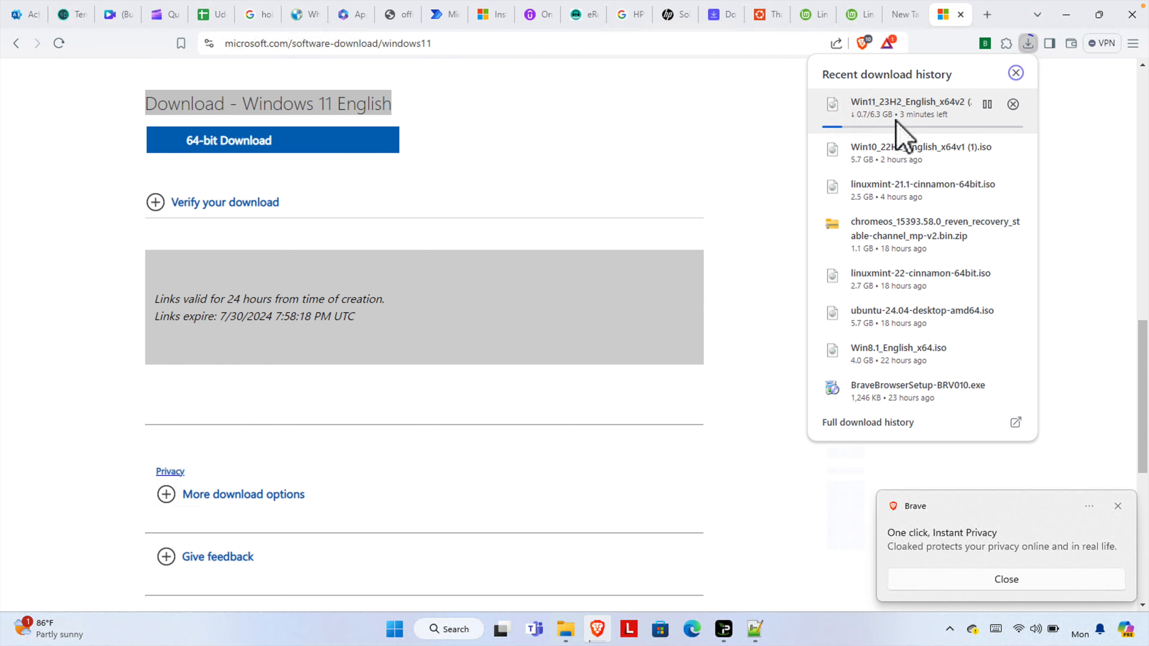
click(869, 121)
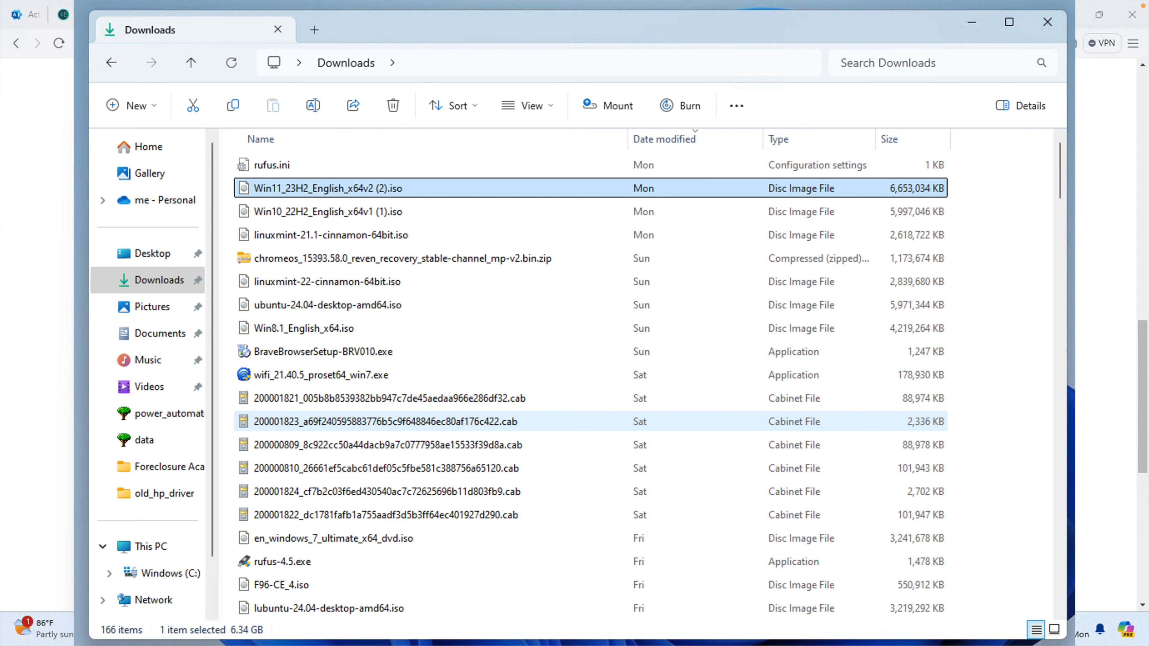
Inspect the USB drive under This PC and go back to the Downloads folder.
click(282, 562)
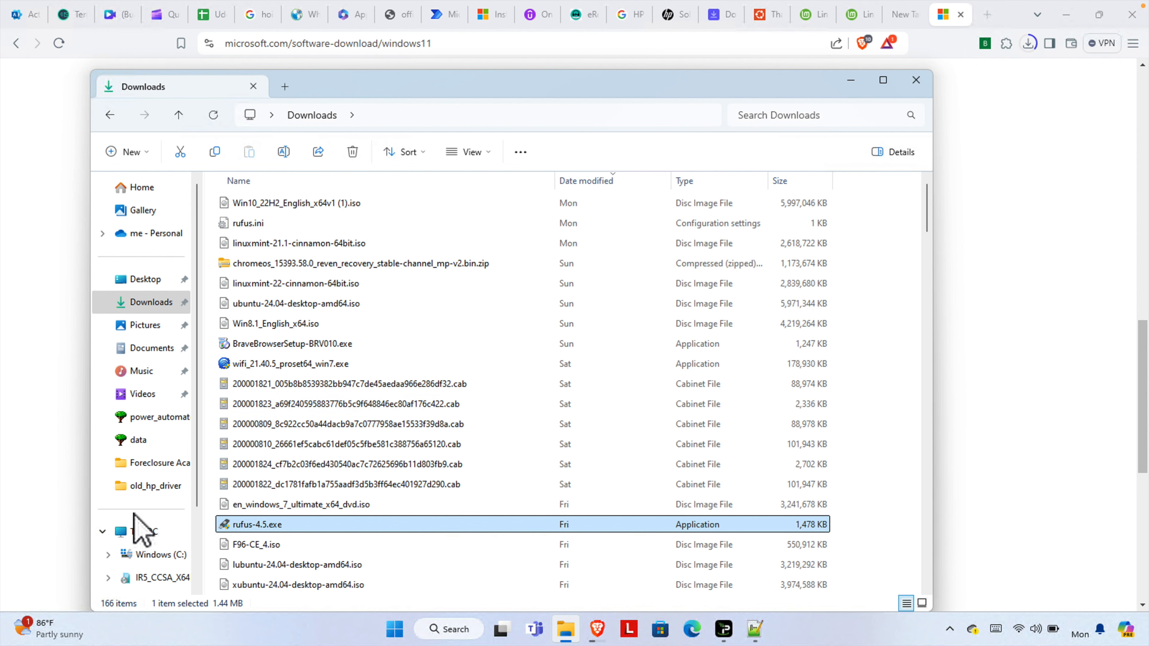
click(144, 533)
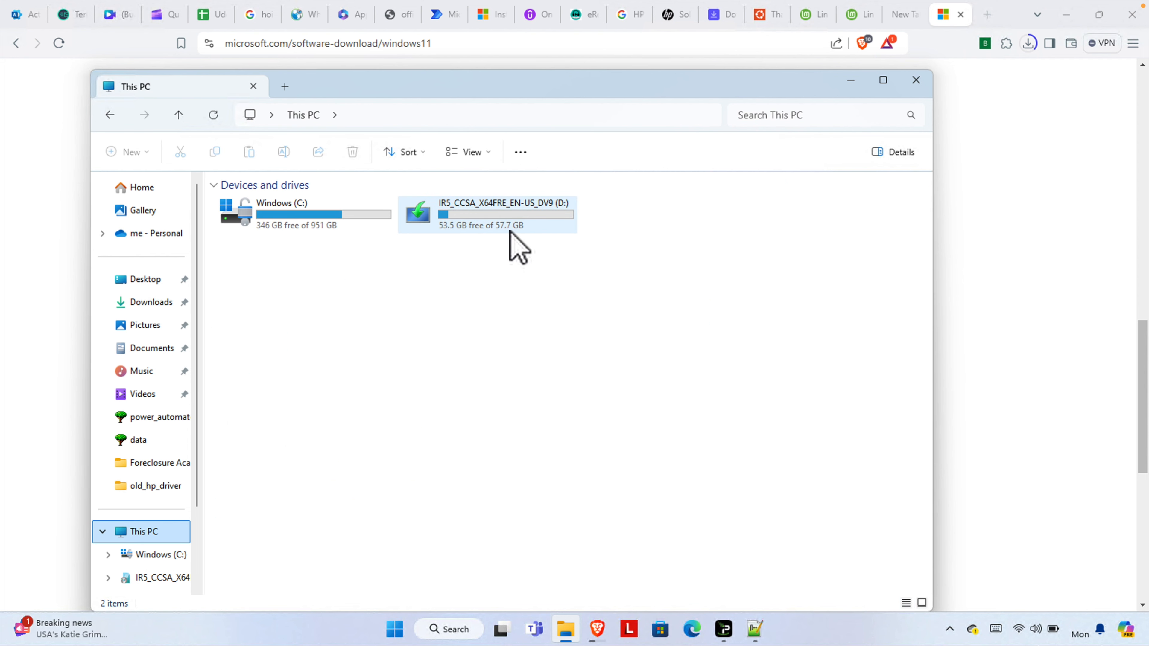
click(466, 217)
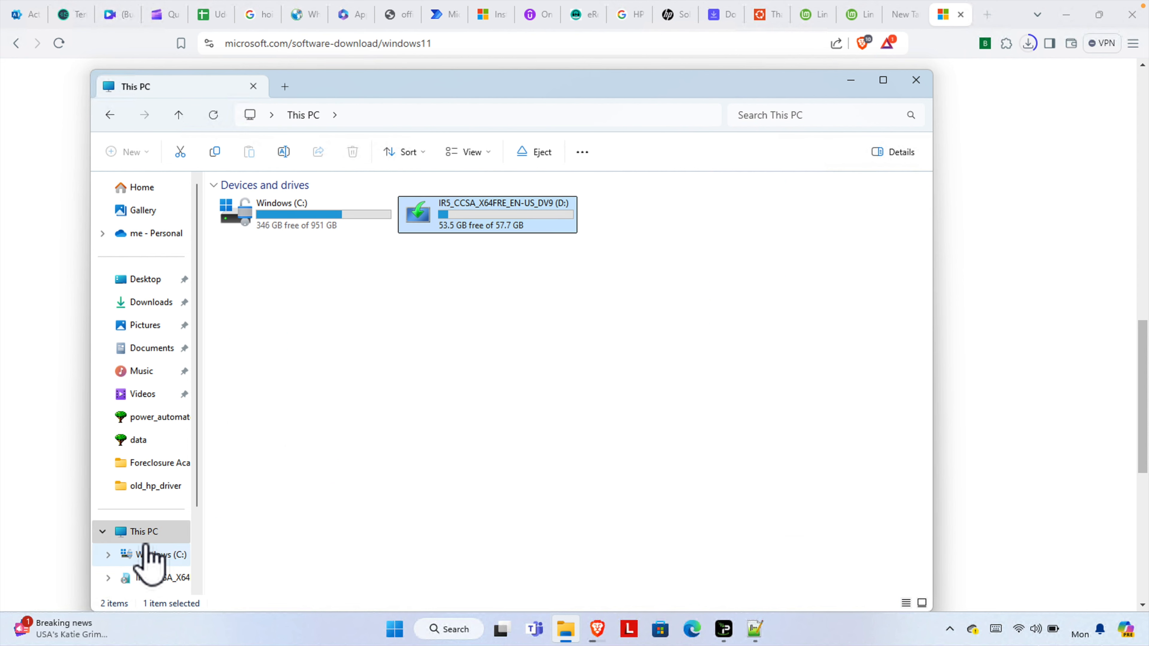
scroll(177, 512, down, 2)
click(149, 230)
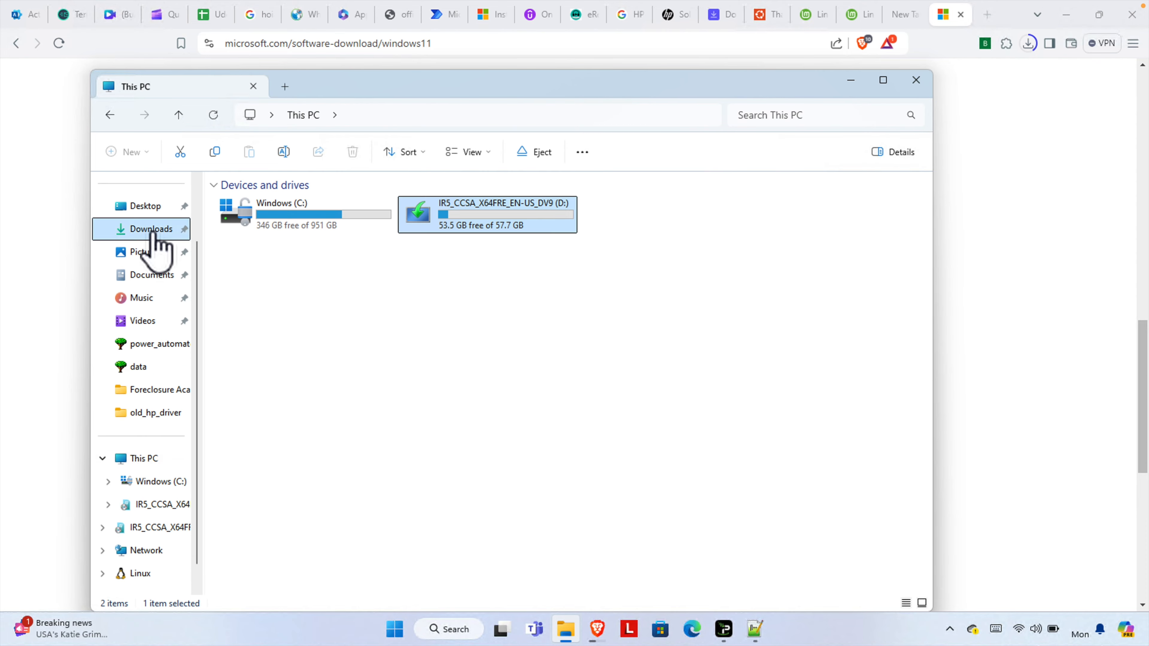
Launch rufus-4.5.exe from Downloads and allow it to make changes to the device.
click(250, 548)
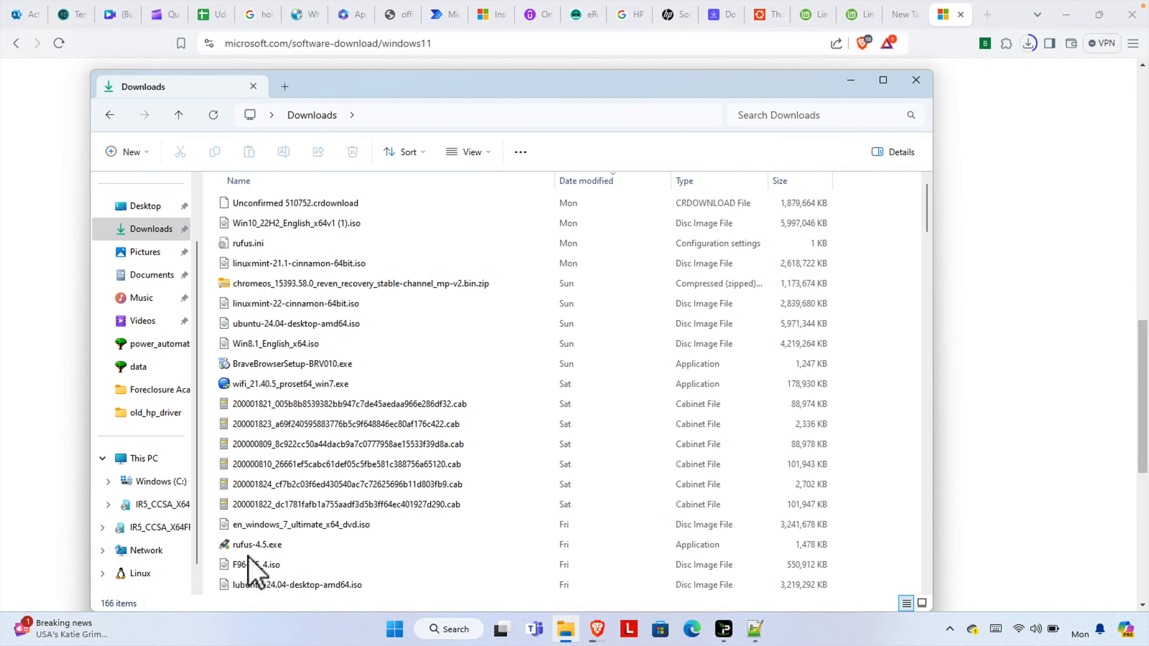
double_click(340, 545)
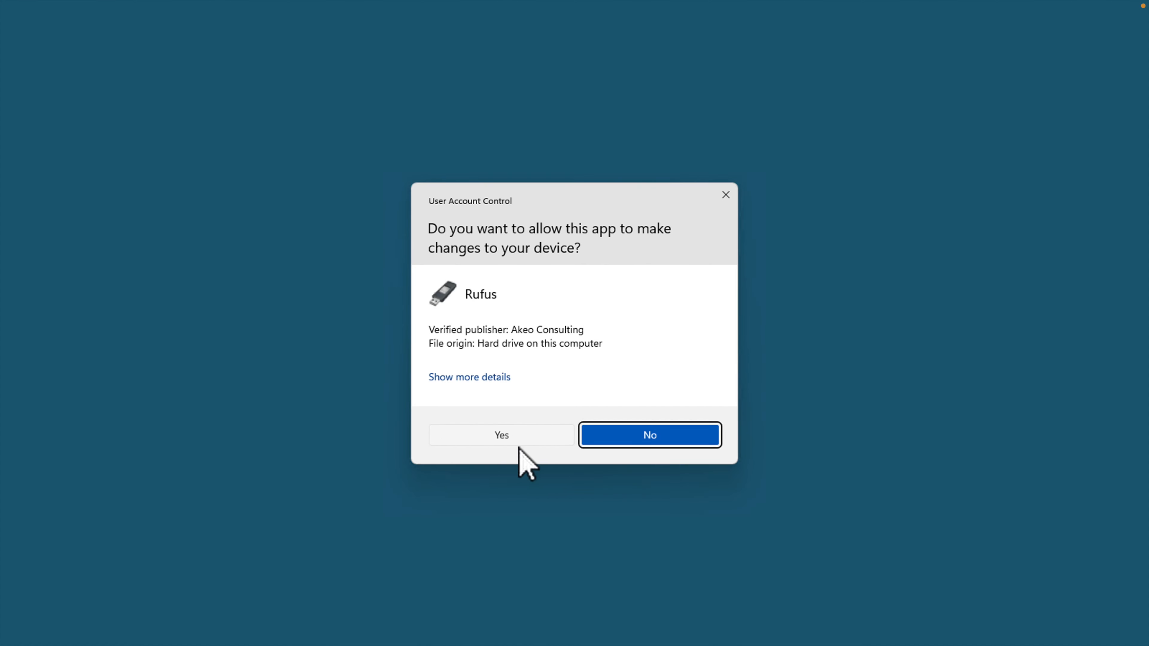
click(484, 435)
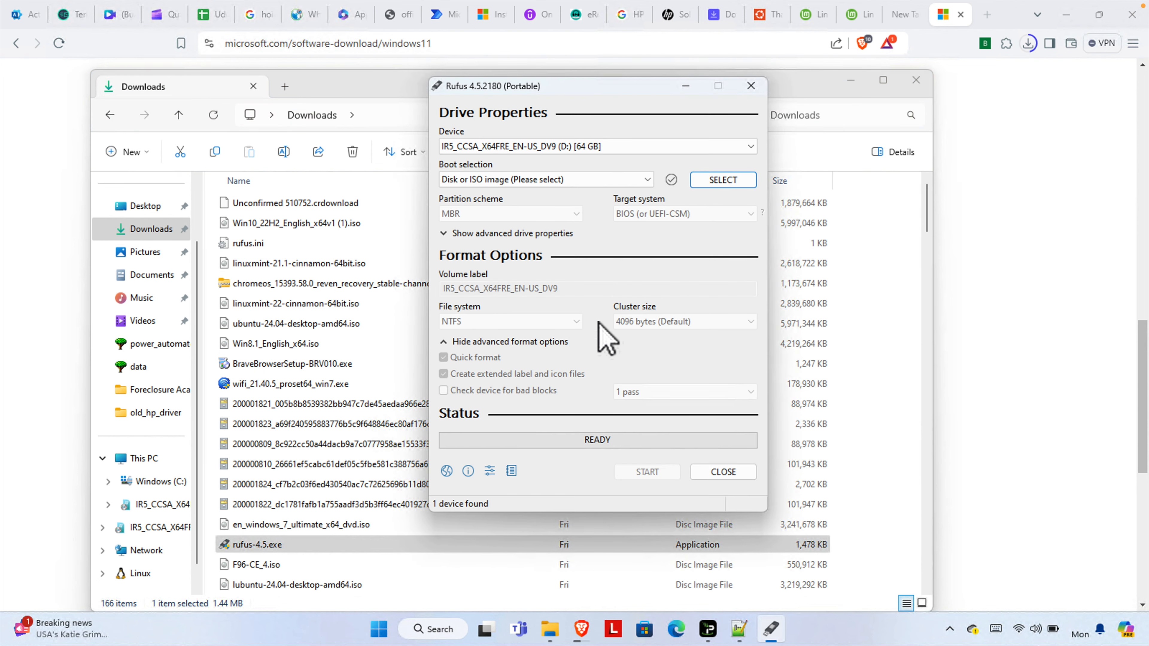
Minimize the other windows and select the USB drive IR5_CCSA_X64FRE_EN-US_DV9 (D:) [64 GB] as the Rufus device.
click(1064, 161)
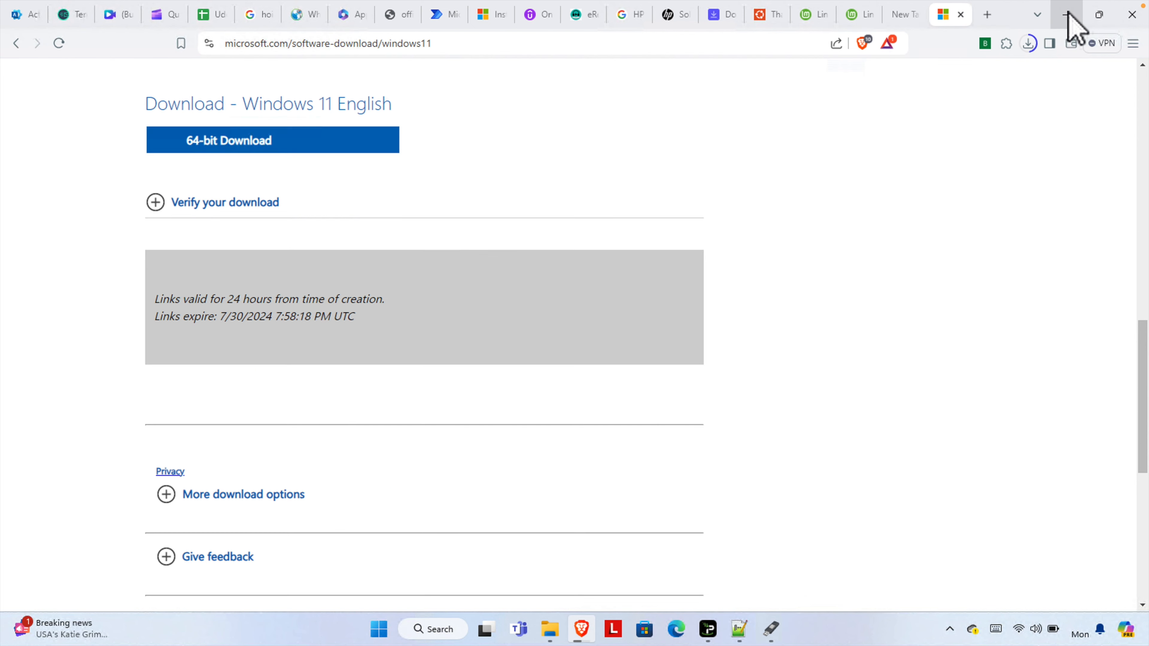
click(1065, 15)
click(851, 81)
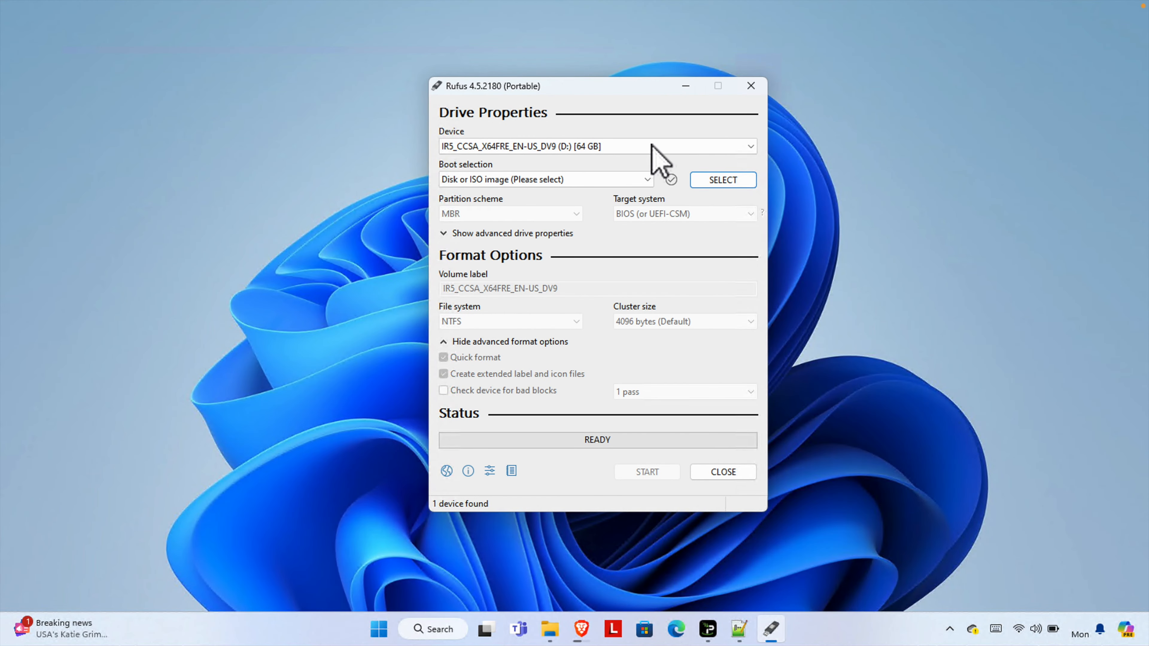
drag(601, 100, 548, 100)
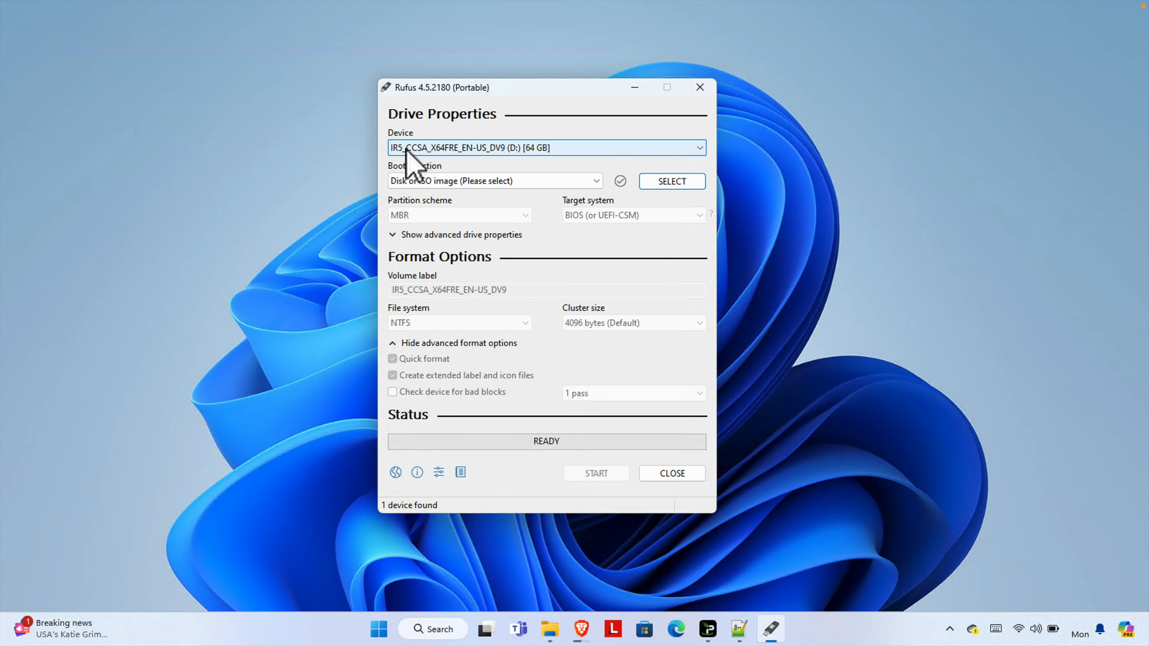
click(699, 148)
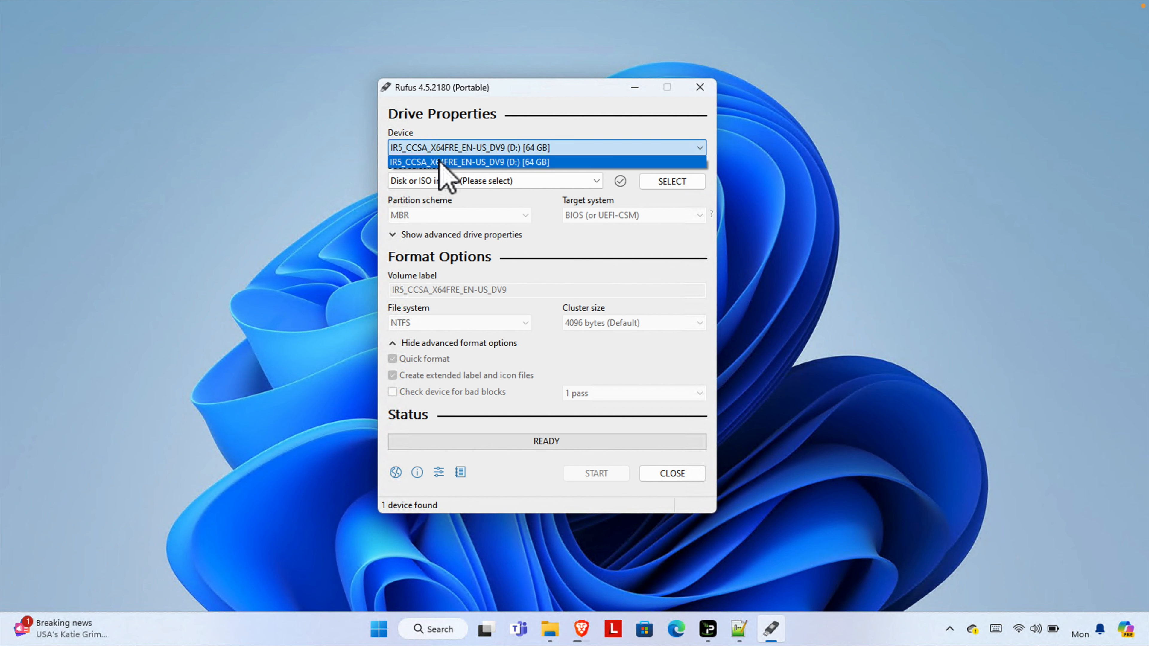
click(548, 165)
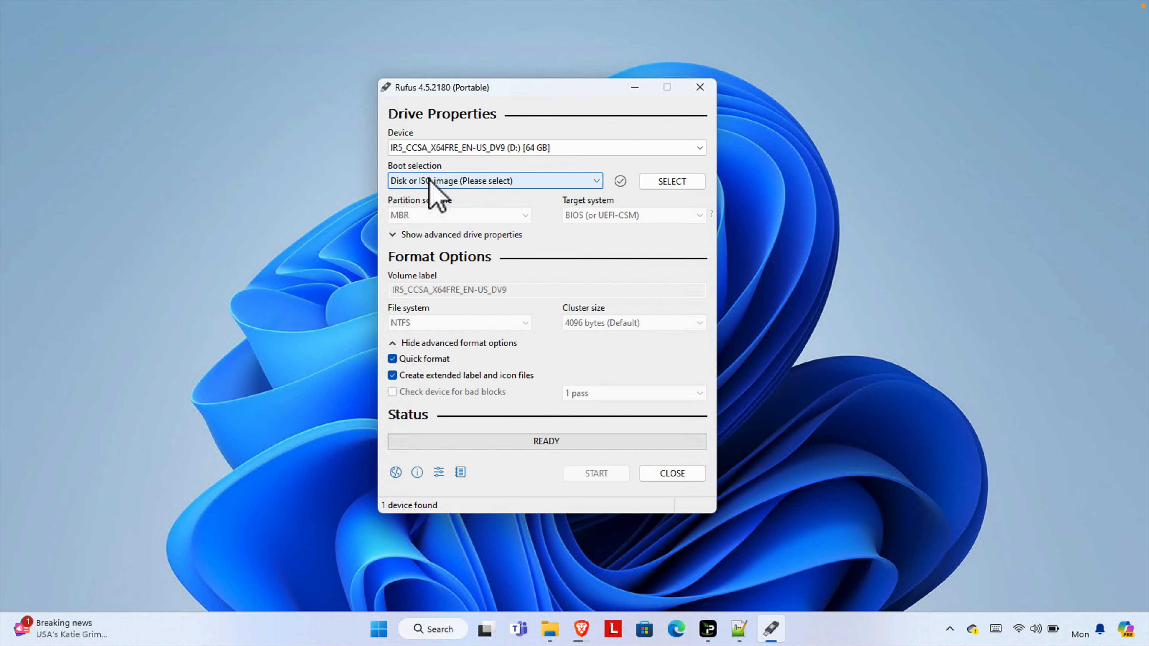
Load Win11_23H2_English_x64v2 (2).iso from Downloads as the boot selection image.
click(673, 184)
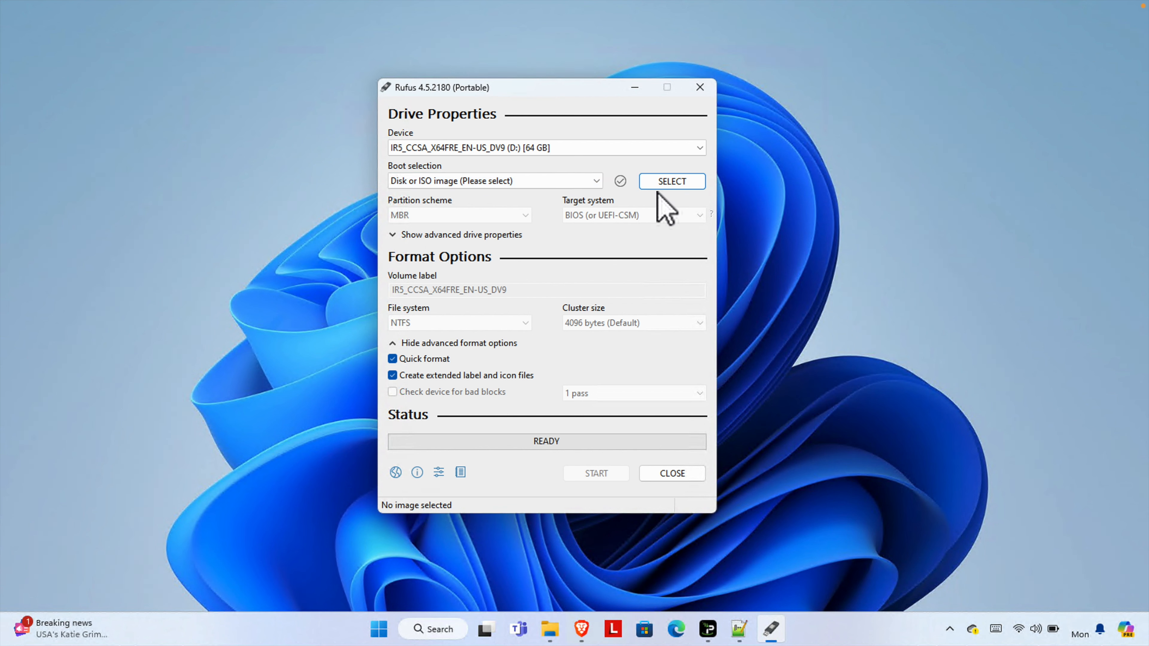
click(681, 186)
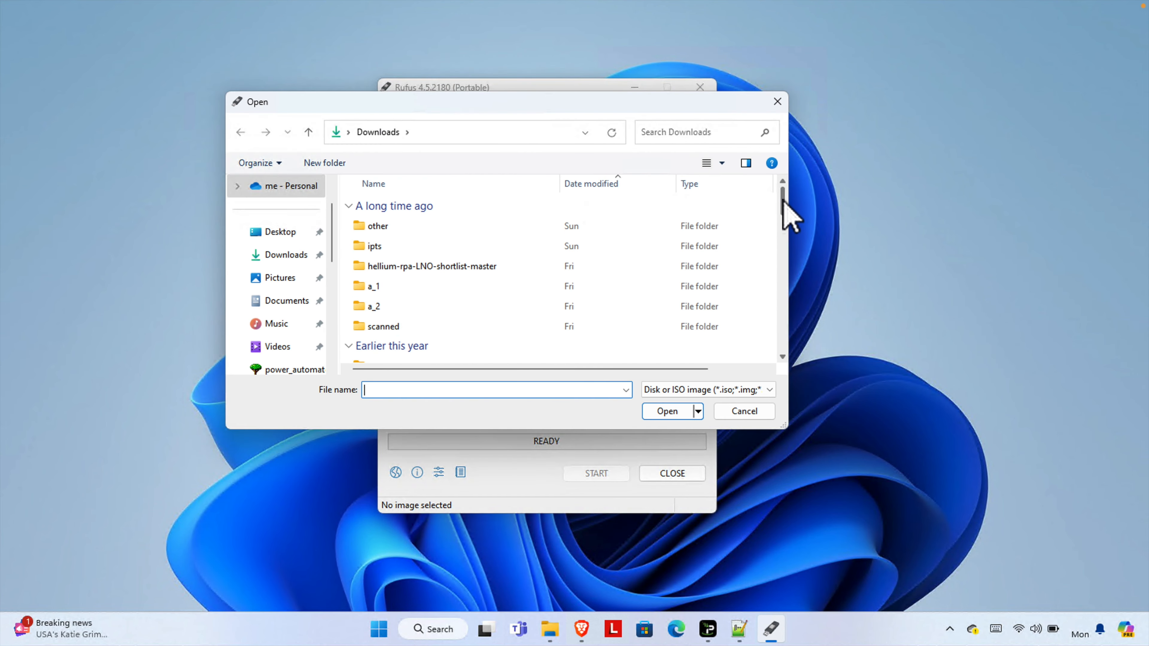
drag(784, 204, 779, 354)
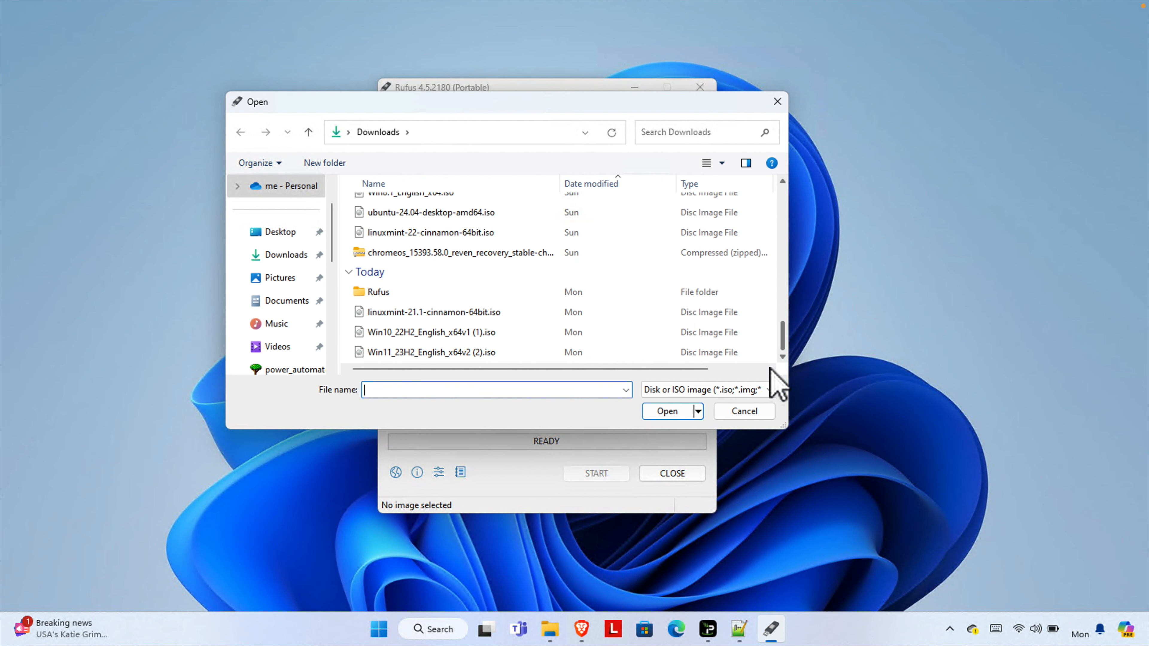
click(473, 354)
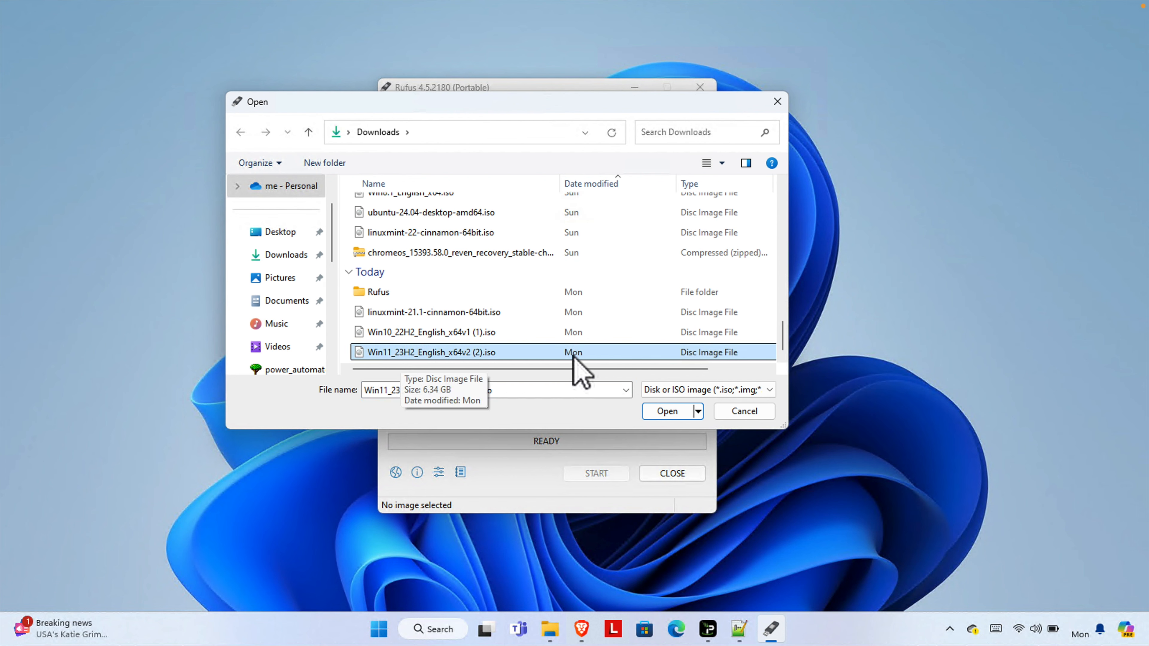
click(673, 411)
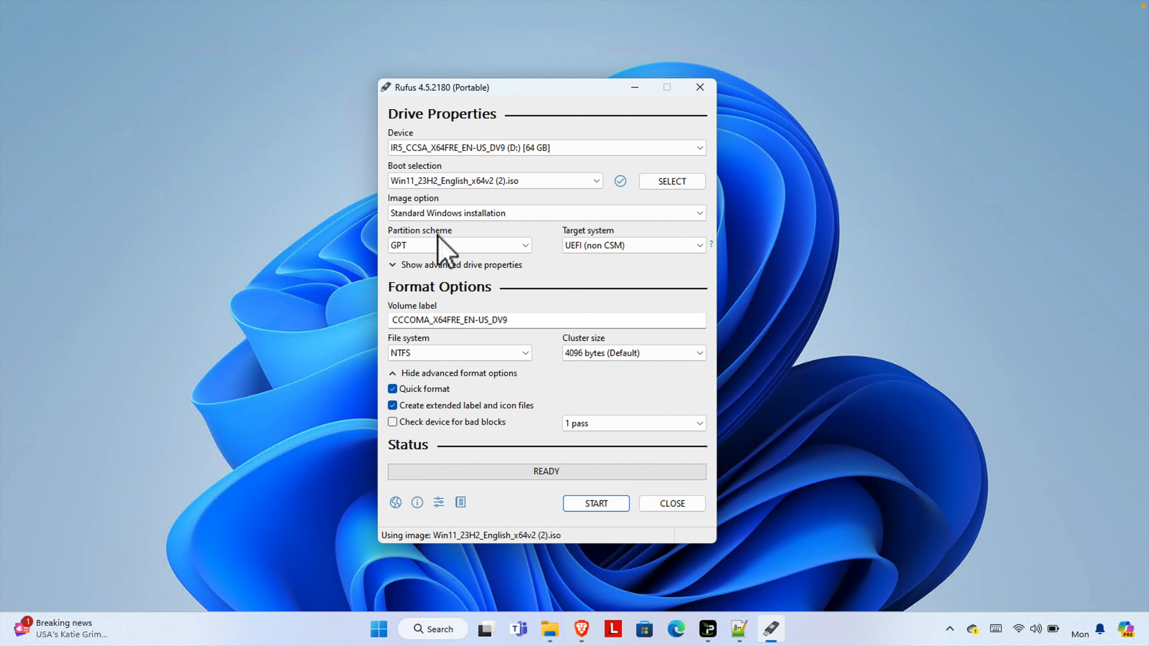
Set the partition scheme to MBR.
click(525, 246)
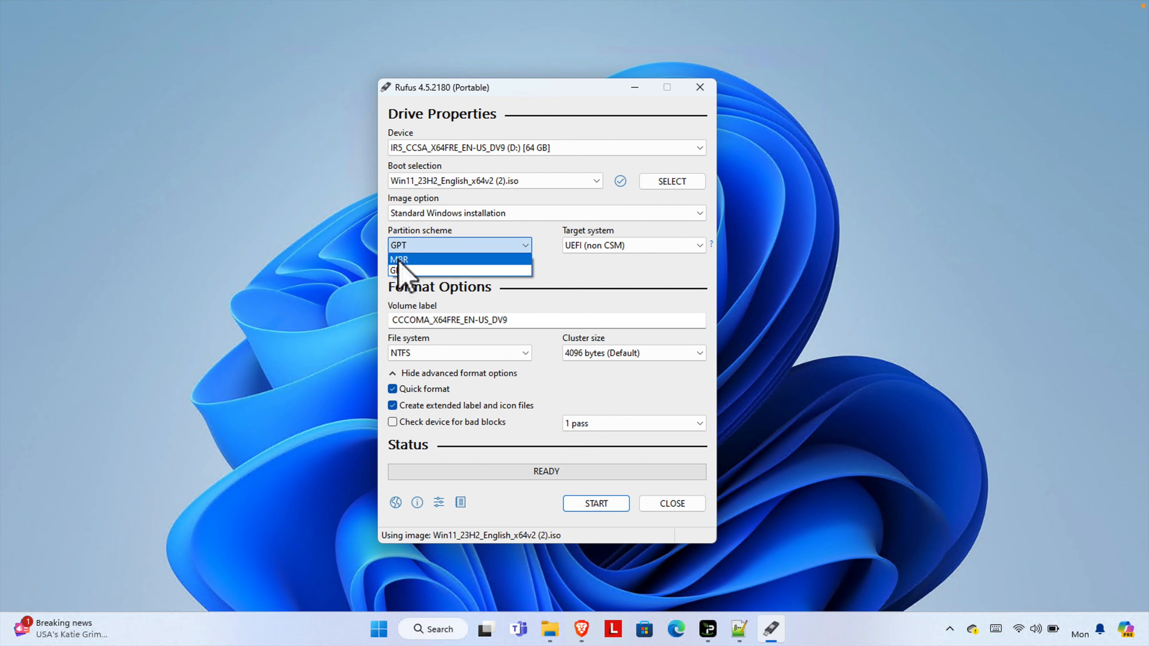
click(425, 260)
click(525, 246)
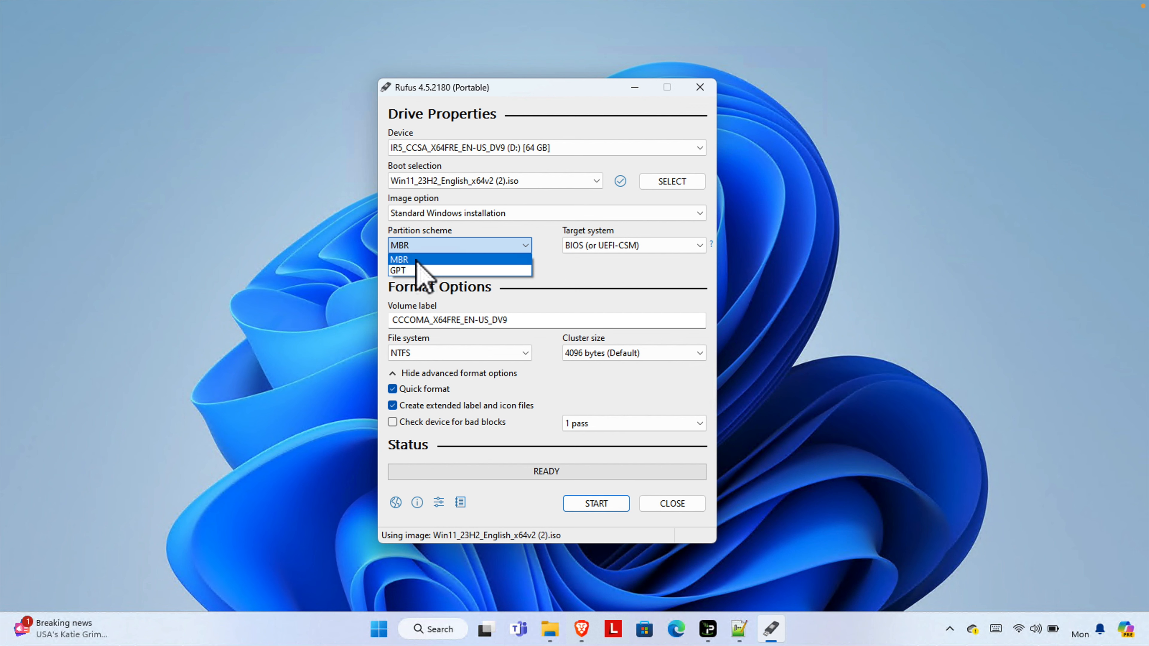
click(401, 260)
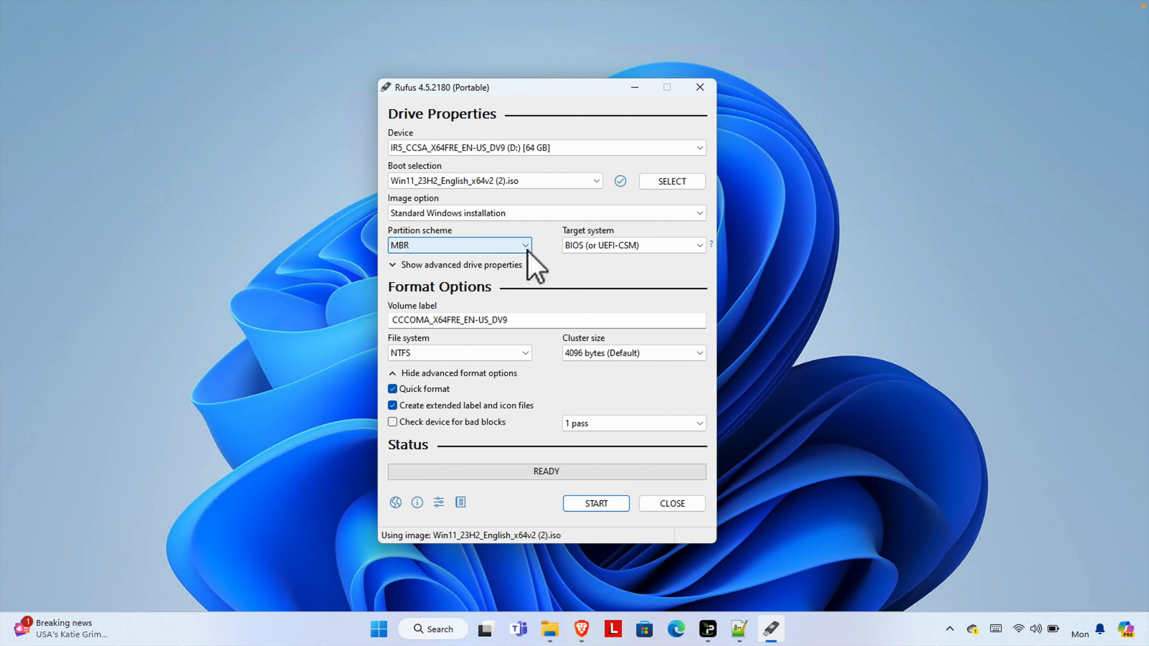
Choose BIOS (or UEFI-CSM) as the target system.
click(642, 244)
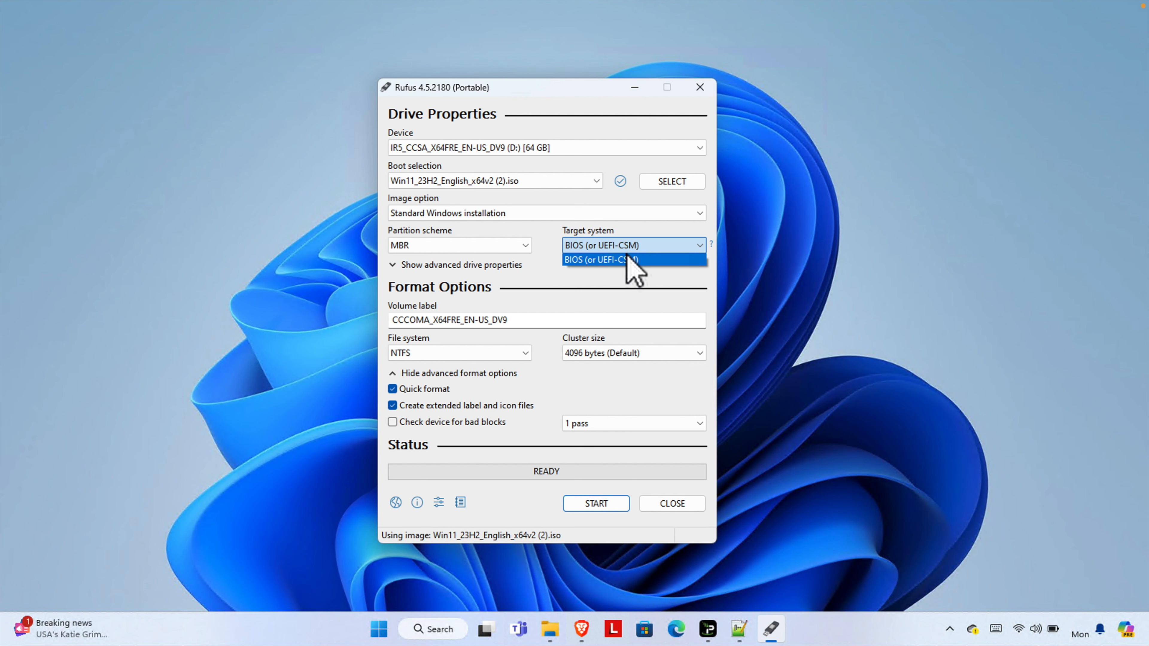
click(653, 259)
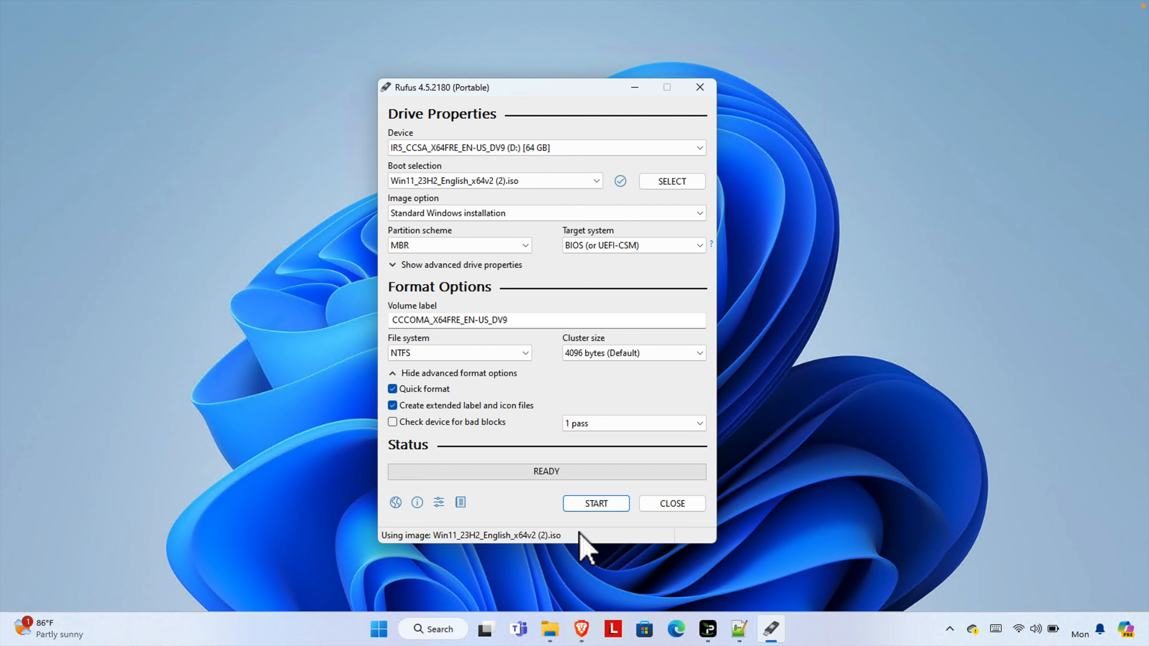
Start writing the drive, keeping removal of the 4GB+ RAM, Secure Boot, TPM 2.0 and online Microsoft account requirements, confirm erasing the drive, and close Rufus when ready.
click(597, 504)
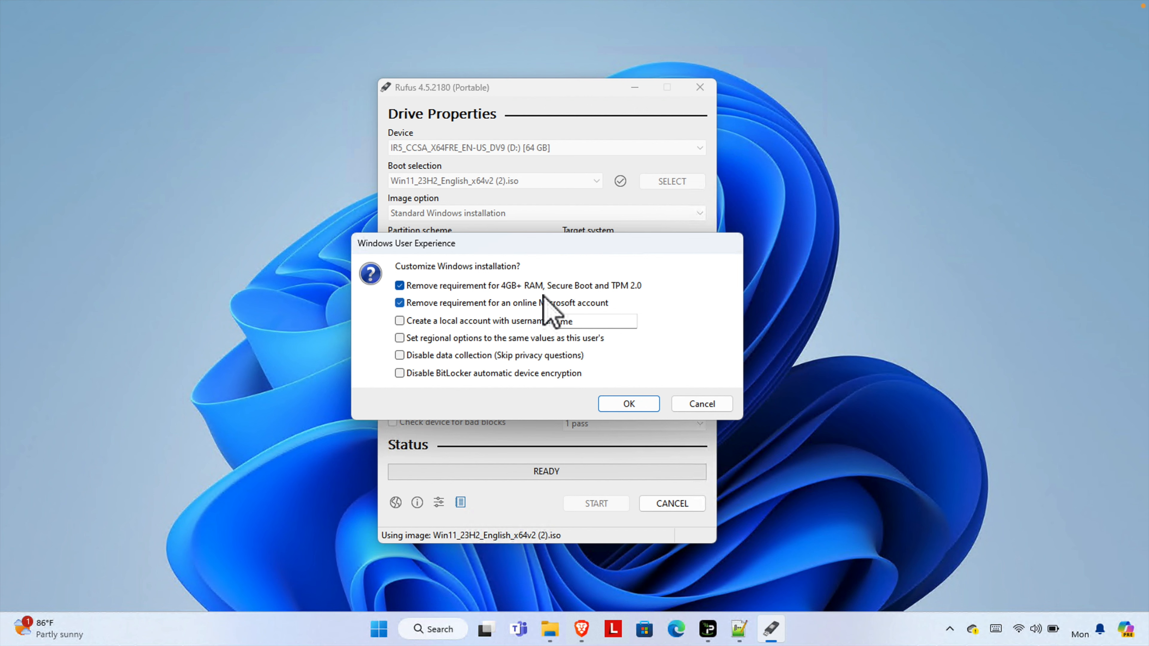
click(638, 404)
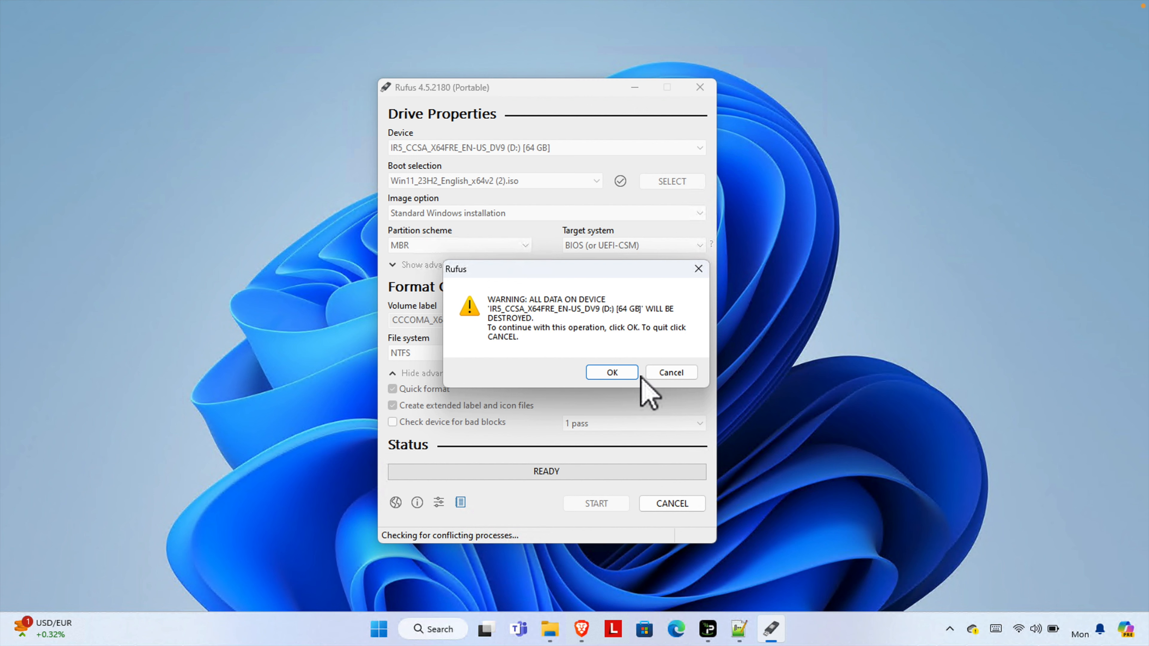
click(603, 374)
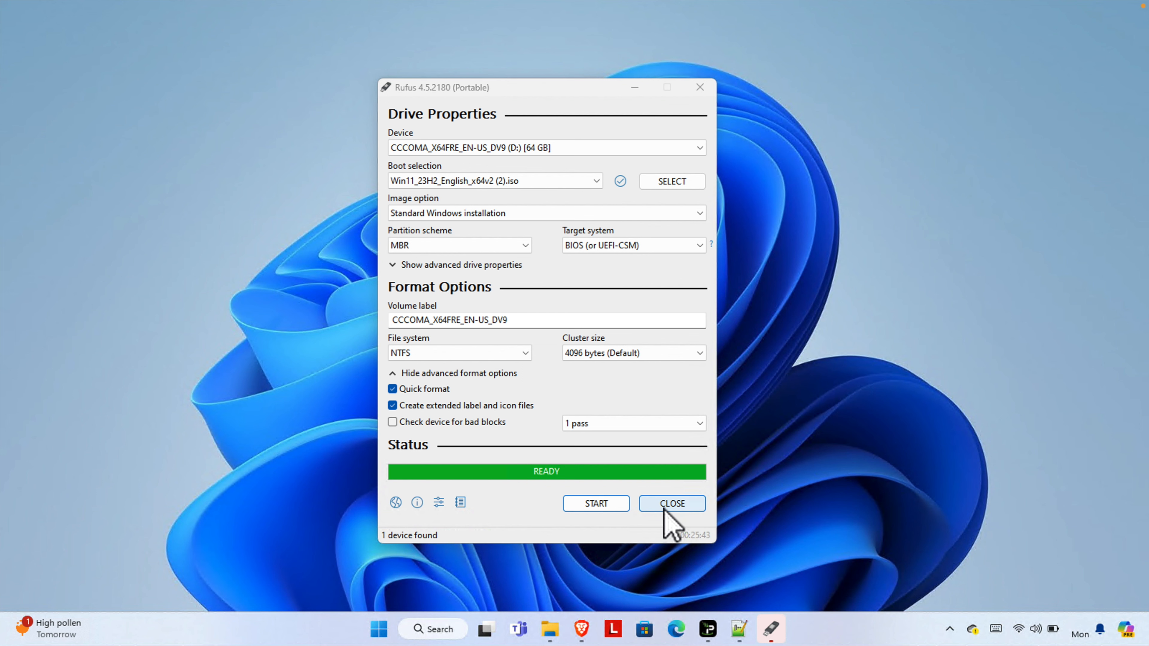
click(678, 505)
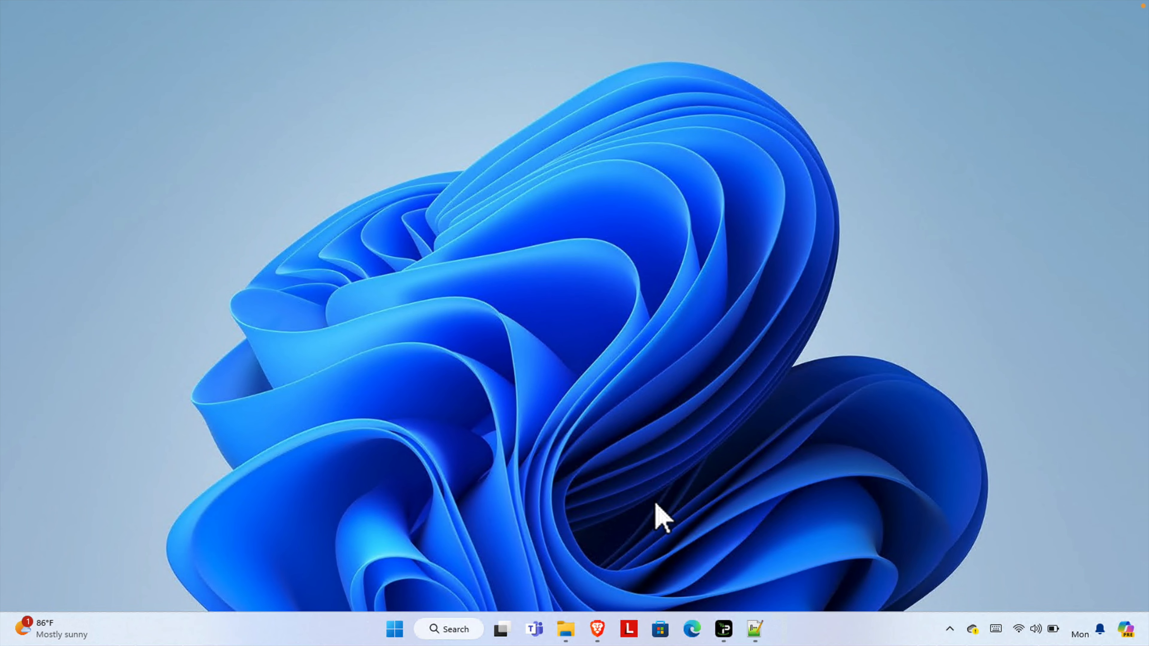
Open This PC in File Explorer and select the CCCOMA_X64FRE_EN-US_DV9 (D:) USB drive.
click(392, 627)
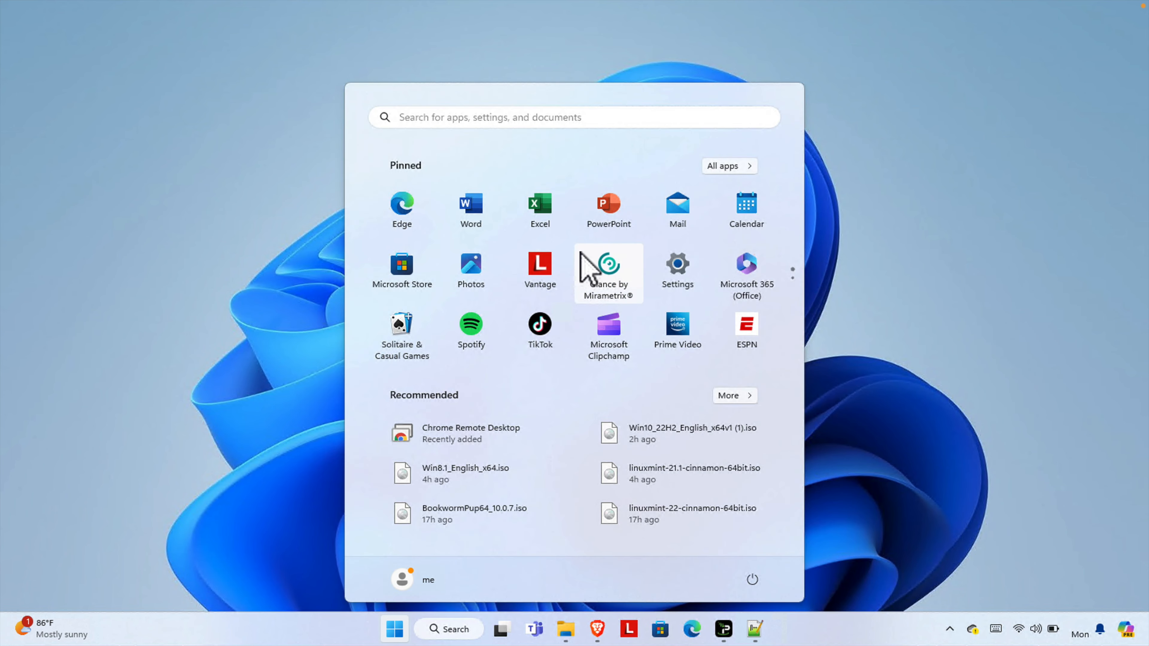
click(566, 627)
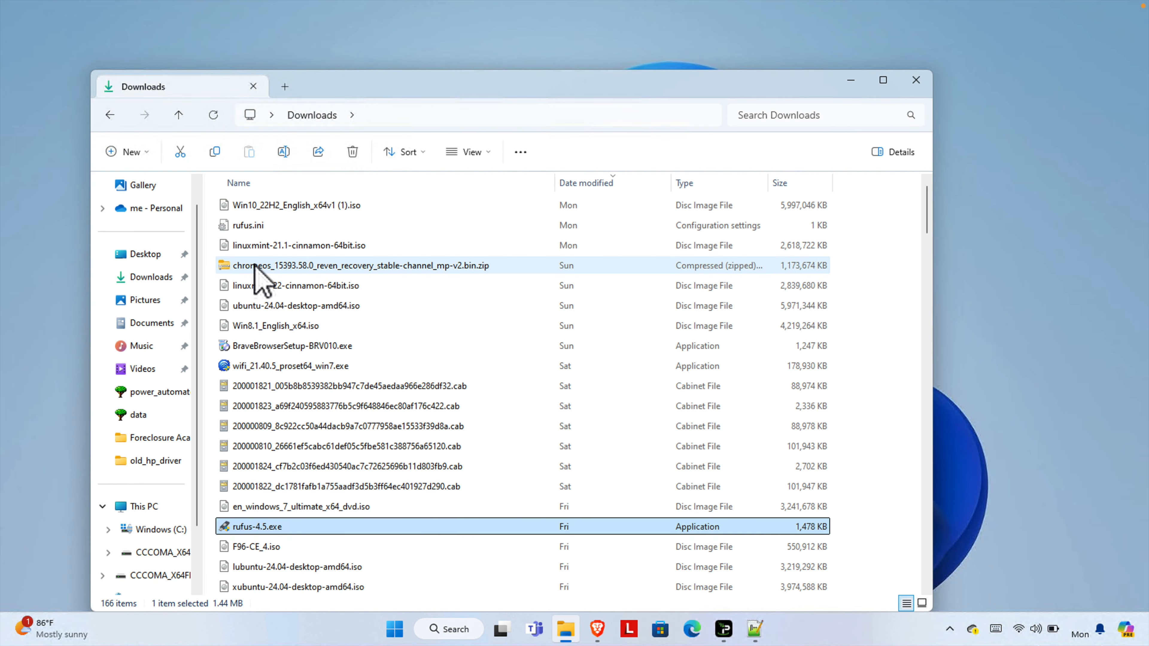
click(151, 506)
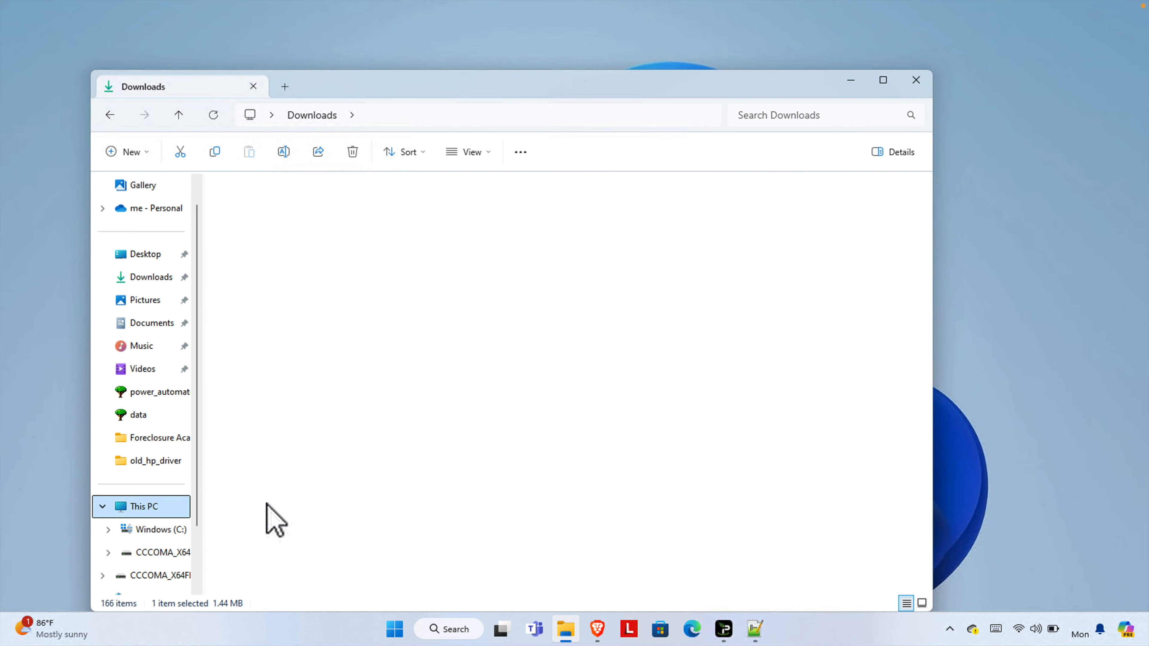
click(469, 231)
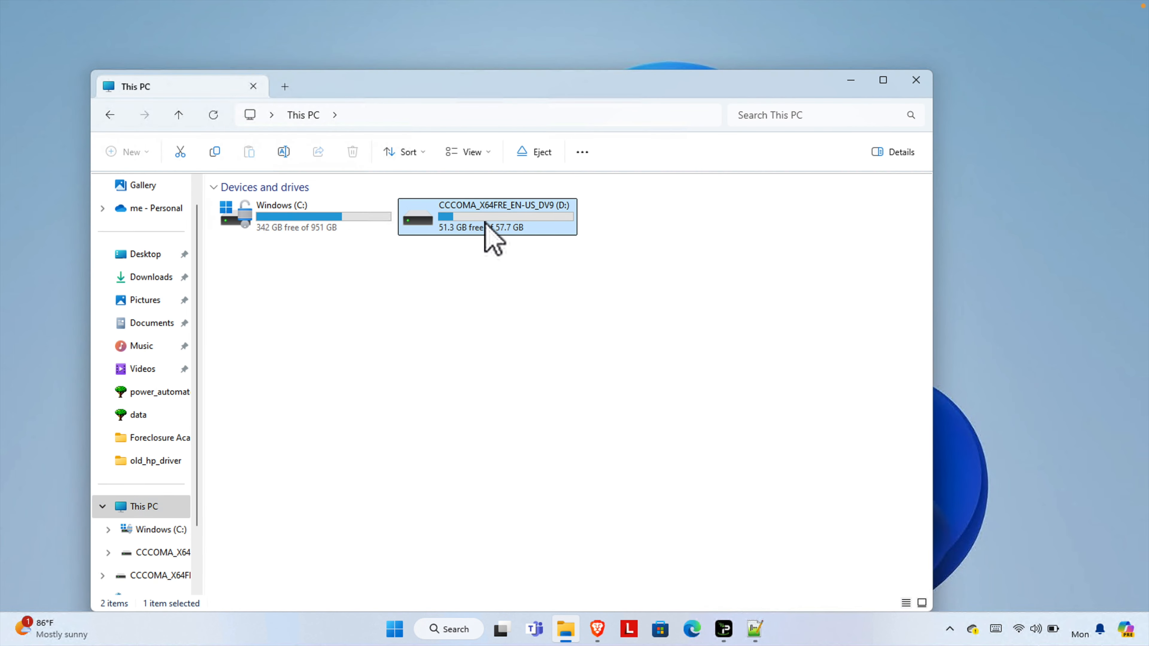